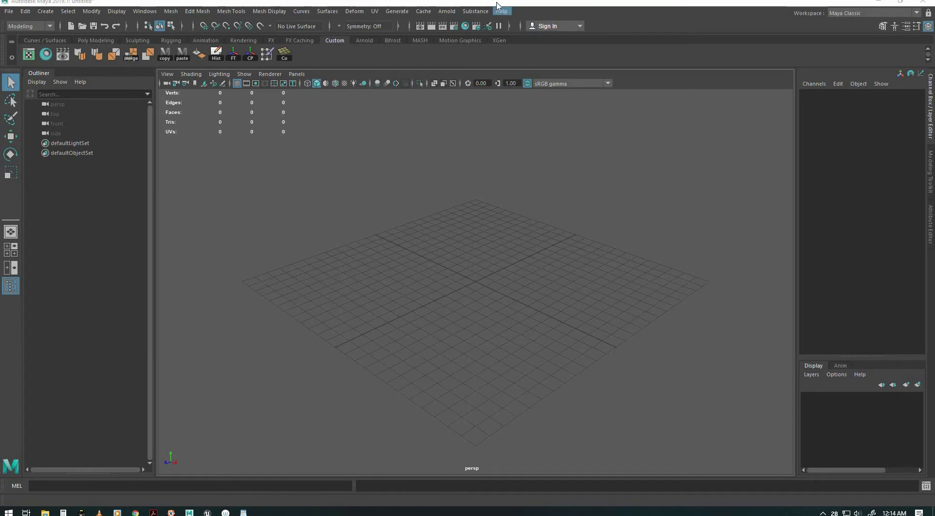
Step: Create a polygon plane at the origin and switch to the Move tool
key("space")
left_click(383, 225)
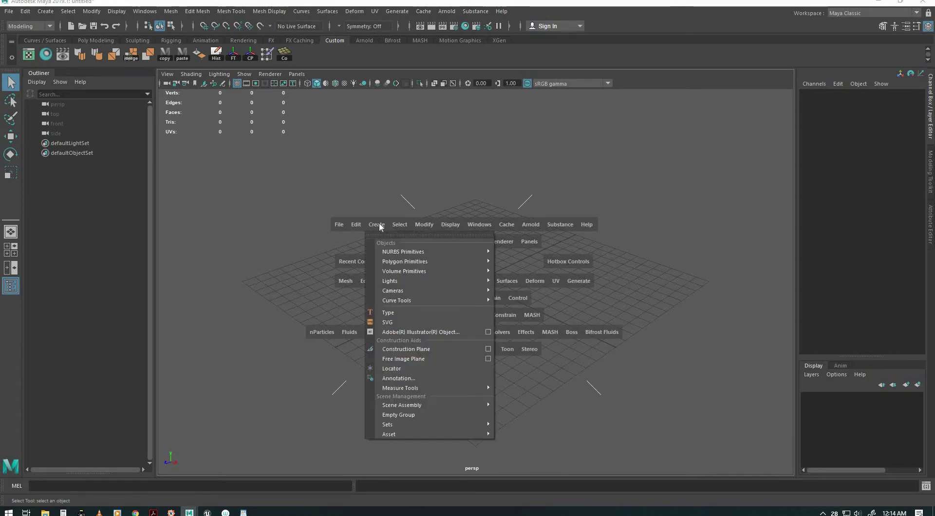
mouse_move(392, 262)
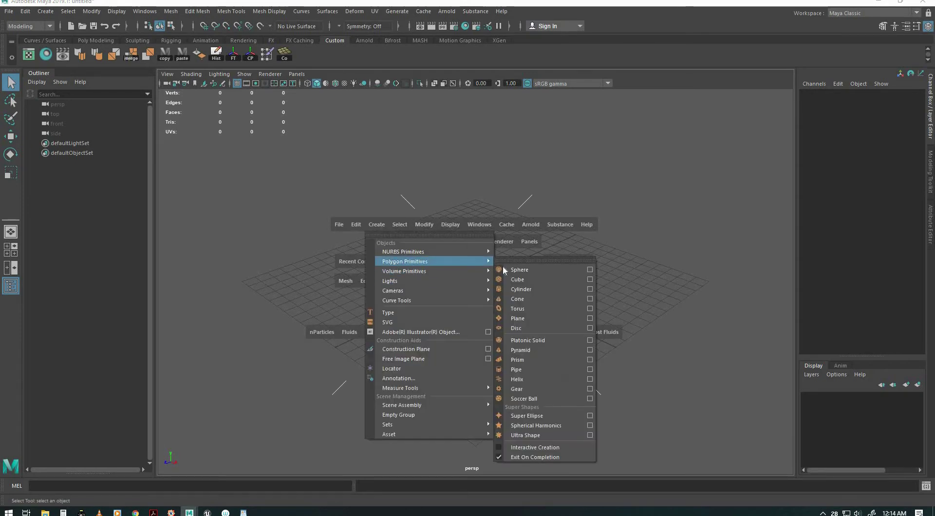
left_click(518, 318)
key("w")
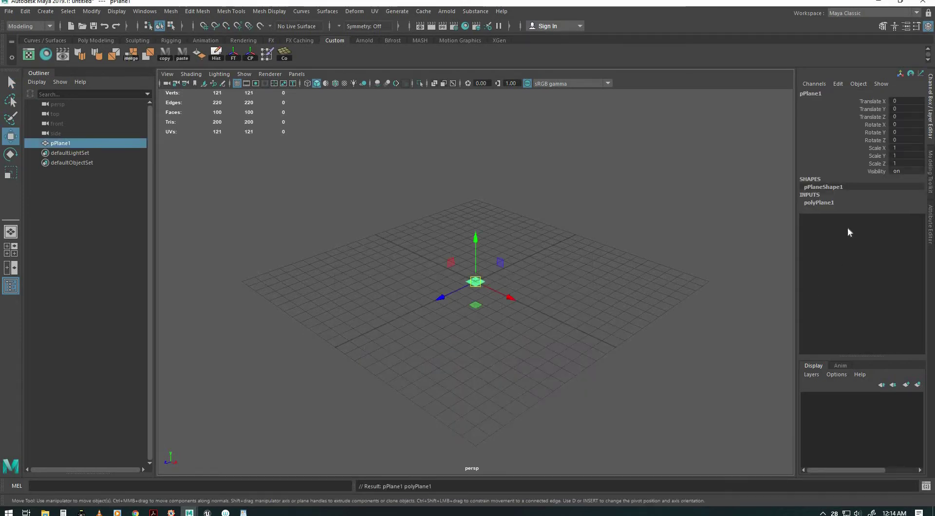
Step: Set the plane's width and height to 2 and its width and height subdivisions to 20
left_click(823, 203)
left_click(900, 212)
type("2")
key("Tab")
type("2")
key("Tab")
type("20")
key("Tab")
type("20")
key("Tab")
Step: Frame the plane and examine its subdivision grid from several angles
middle_click_drag(432, 375, 448, 354, "alt")
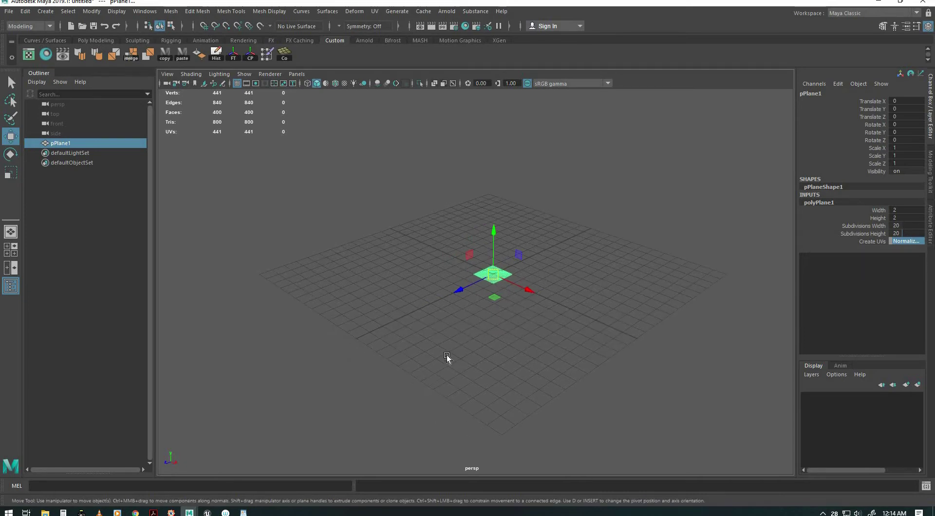
key("f")
left_click_drag(450, 303, 468, 286, "alt")
right_click_drag(425, 294, 505, 292, "alt")
left_click_drag(505, 294, 423, 408, "alt")
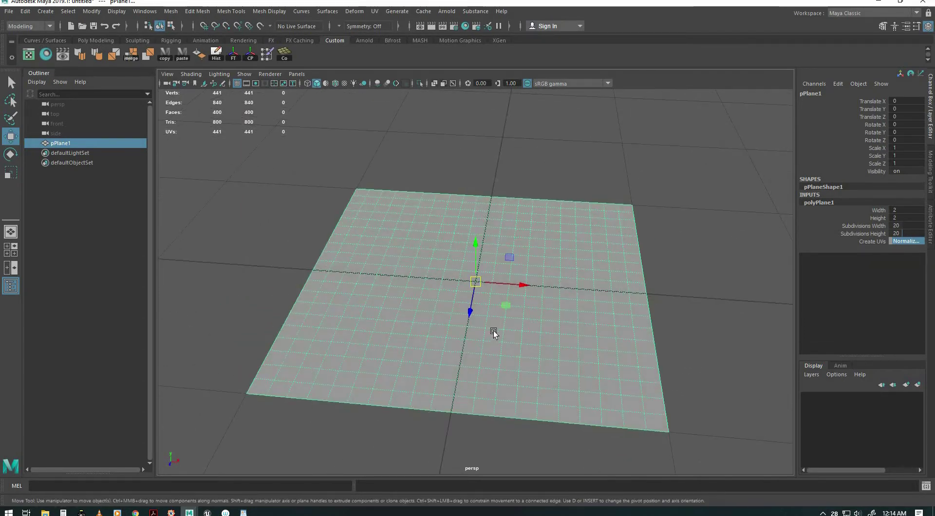
middle_click_drag(493, 331, 496, 312, "alt")
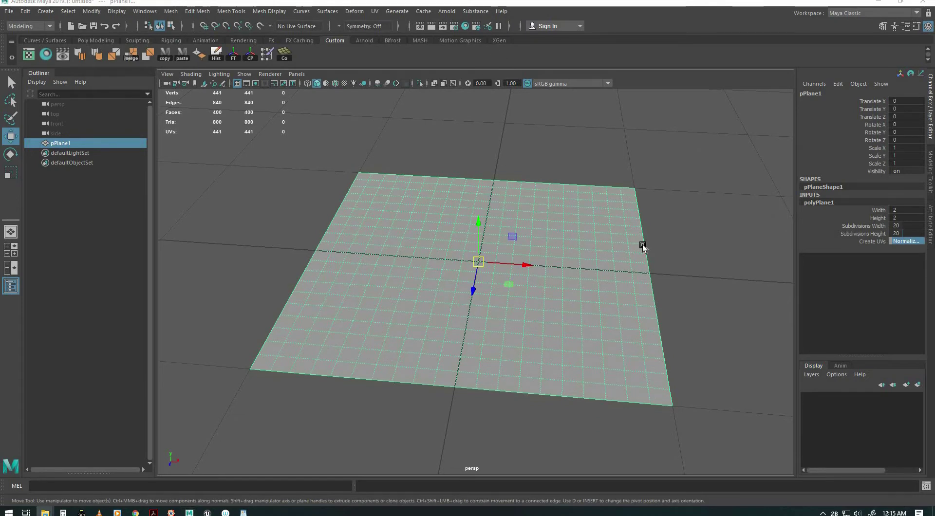
left_click_drag(604, 341, 501, 340, "alt")
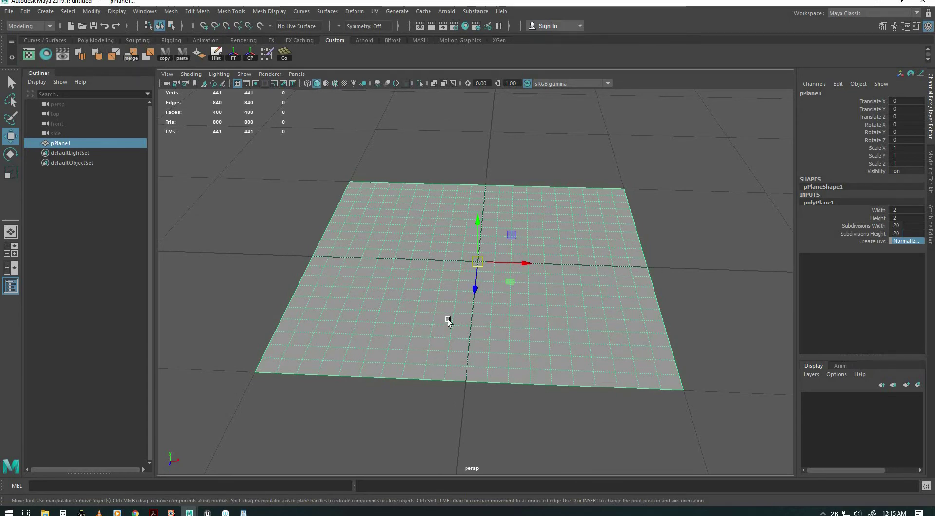
left_click_drag(577, 353, 543, 339, "alt")
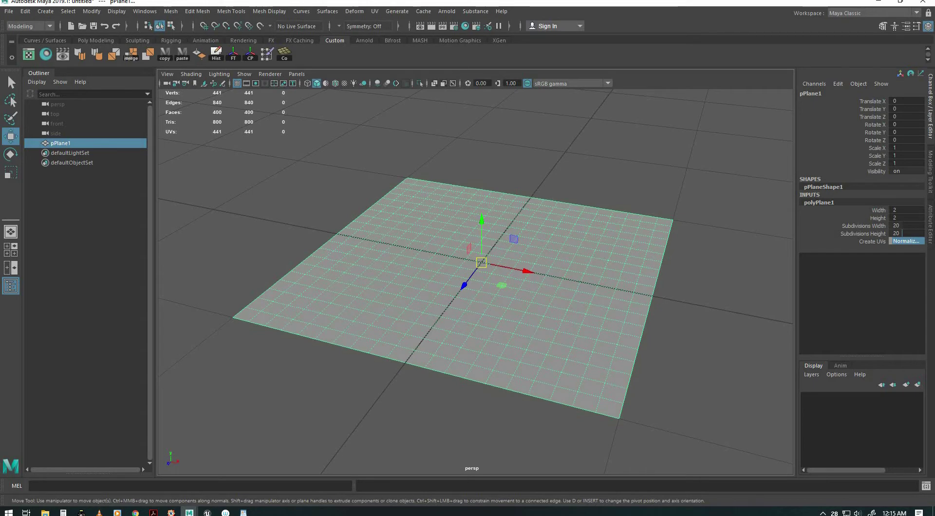
Step: View the reference image material for 3waymat.jpg from the vertex painting folder, then return to the scene
left_click_drag(562, 56, 554, 30)
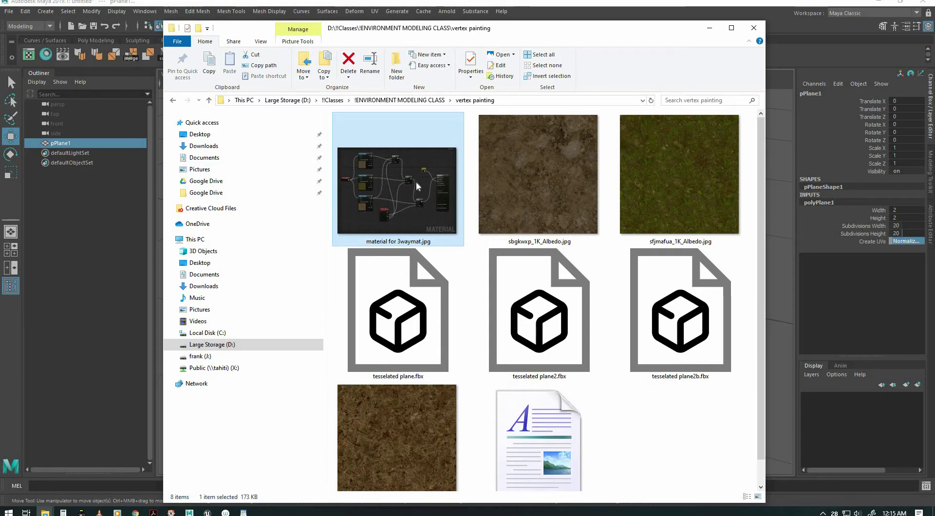
double_click(398, 191)
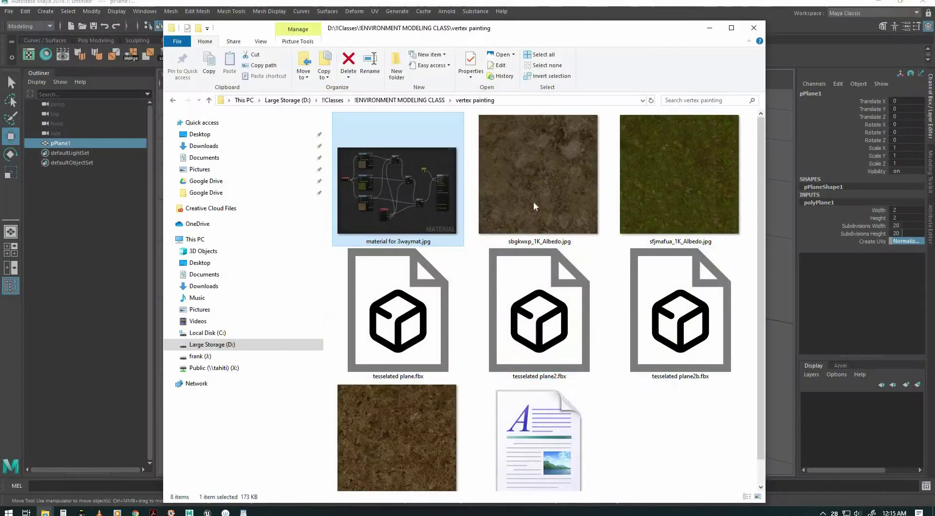
left_click(923, 3)
left_click_drag(630, 33, 721, 0)
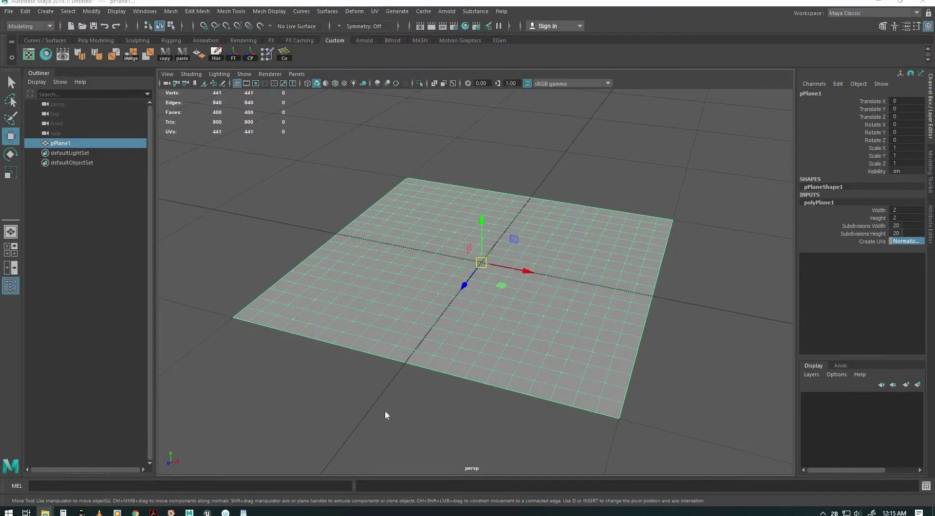
Step: Raise and lower rows of the plane's vertices with soft selection to form gentle waves across its surface
mouse_move(455, 341)
left_mouse_down("alt")
mouse_move(472, 328)
mouse_move(463, 343)
left_mouse_up("alt")
key("space")
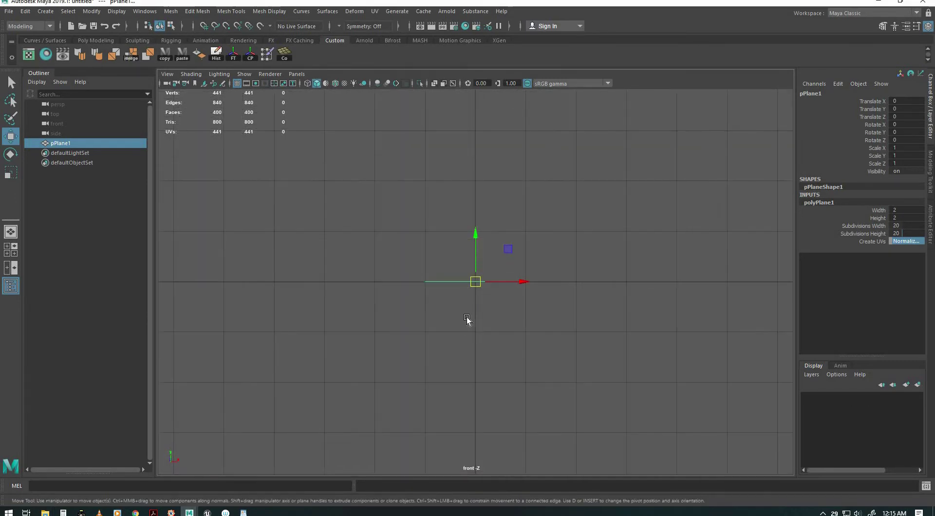
key("space")
left_click_drag(469, 299, 491, 333)
key("F9")
left_click_drag(475, 220, 484, 345)
left_click_drag(476, 215, 478, 224)
left_click_drag(490, 337, 711, 356, "alt")
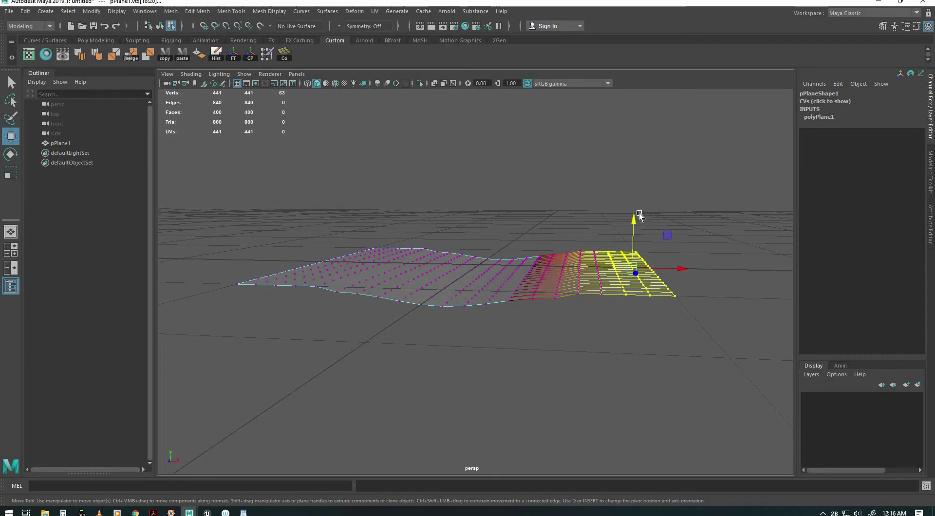
Step: Undo the last height change to the plane's edge vertices and return to object selection
left_click_drag(635, 223, 635, 231)
key("ctrl+z")
left_click_drag(514, 354, 436, 390, "alt")
left_click(523, 365)
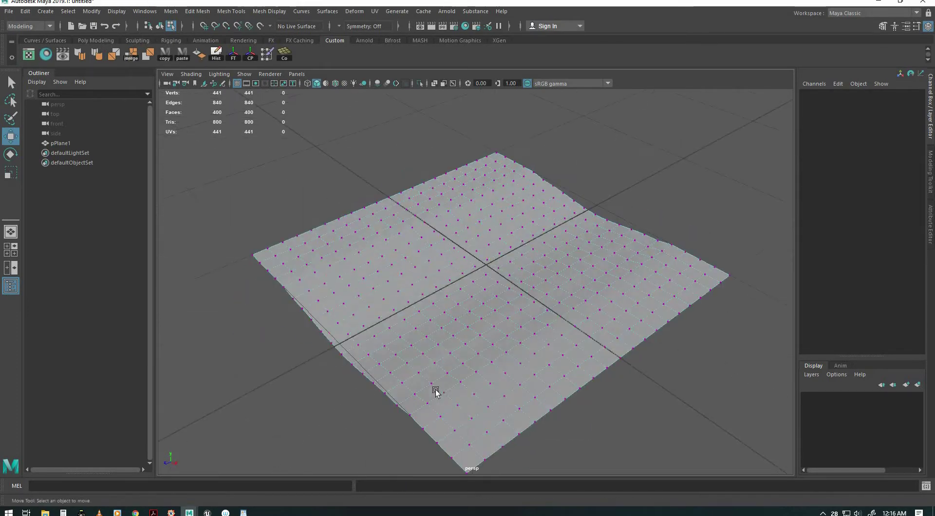
key("F8")
left_click_drag(507, 407, 501, 413, "alt")
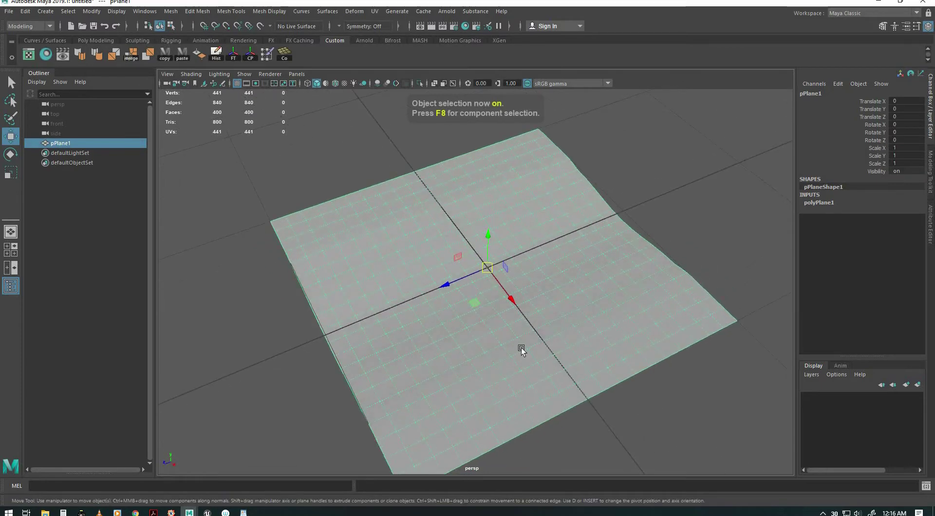
Step: Duplicate the wavy plane and move the copy 2 units along Z, edge to edge with the original
left_click_drag(522, 349, 503, 356, "alt")
middle_click_drag(501, 346, 615, 317, "alt")
key("ctrl+d")
left_click_drag(568, 262, 285, 320)
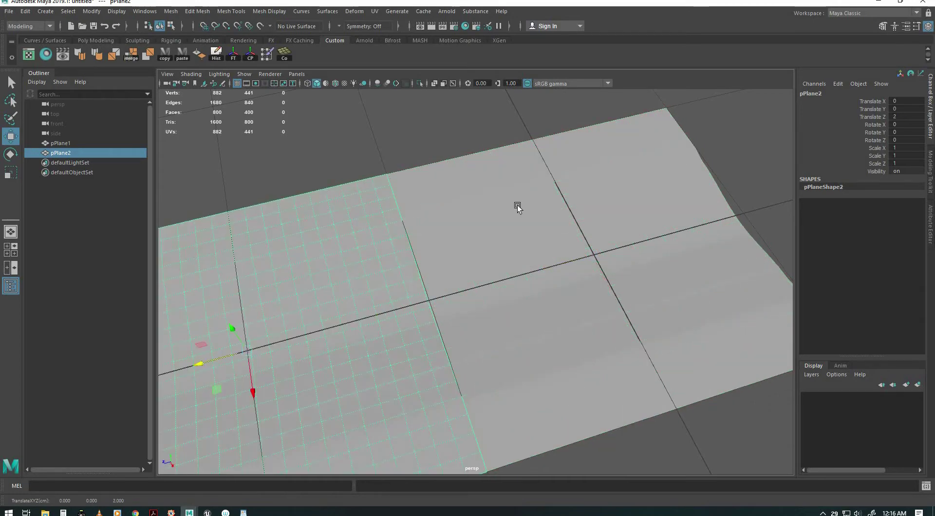
Step: Delete the duplicated plane after viewing the seam between the two pieces
left_click(472, 126)
left_click_drag(473, 126, 363, 278, "alt")
left_click(362, 277)
key("Delete")
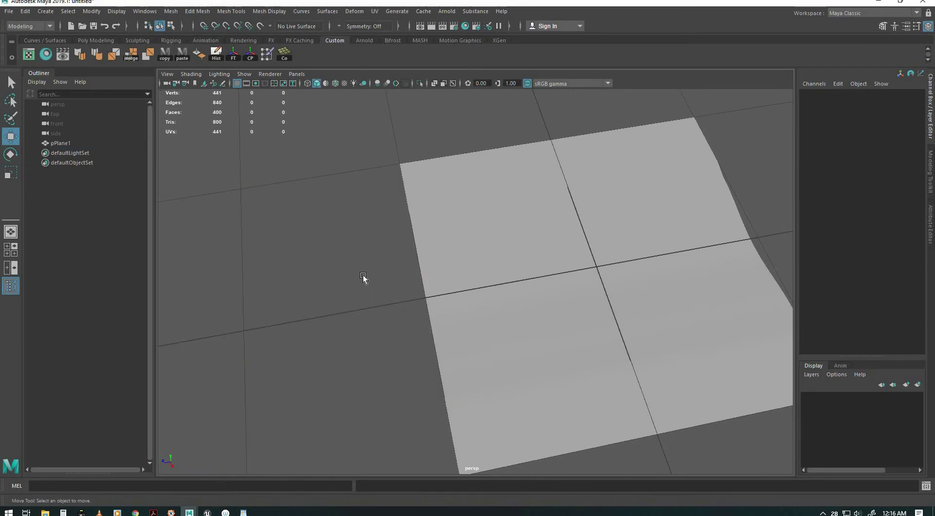
Step: Select the remaining plane and start an FBX export of the selection into the environment class's vertex painting folder
left_click(570, 312)
key("f")
left_click_drag(497, 350, 540, 298, "alt")
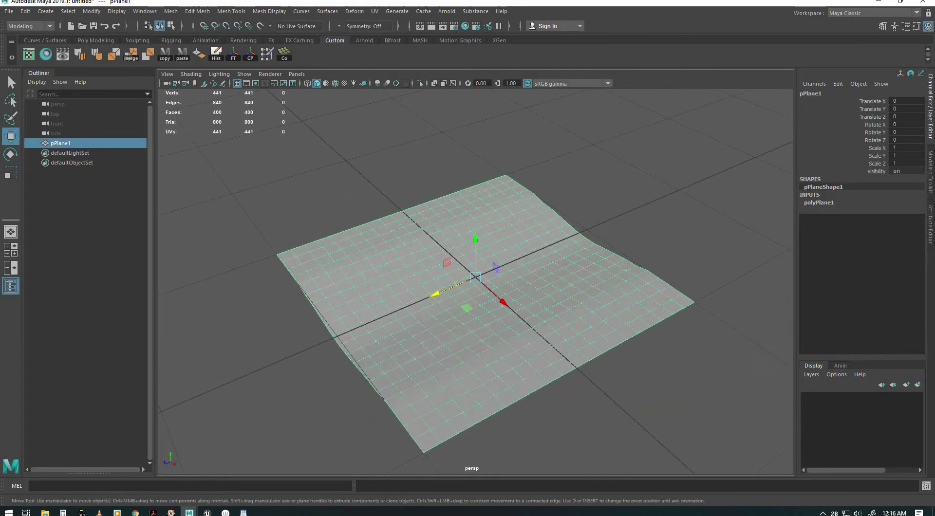
key("space")
left_click(216, 143)
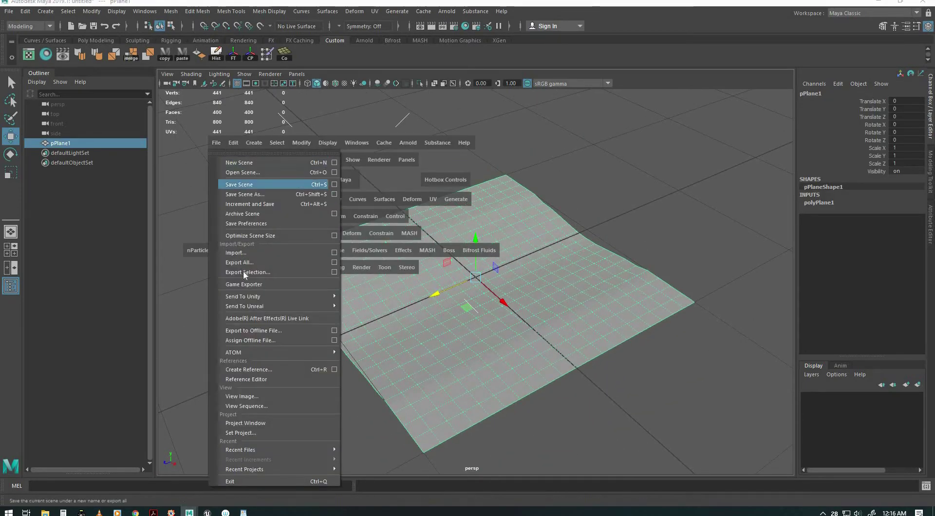
left_click(252, 271)
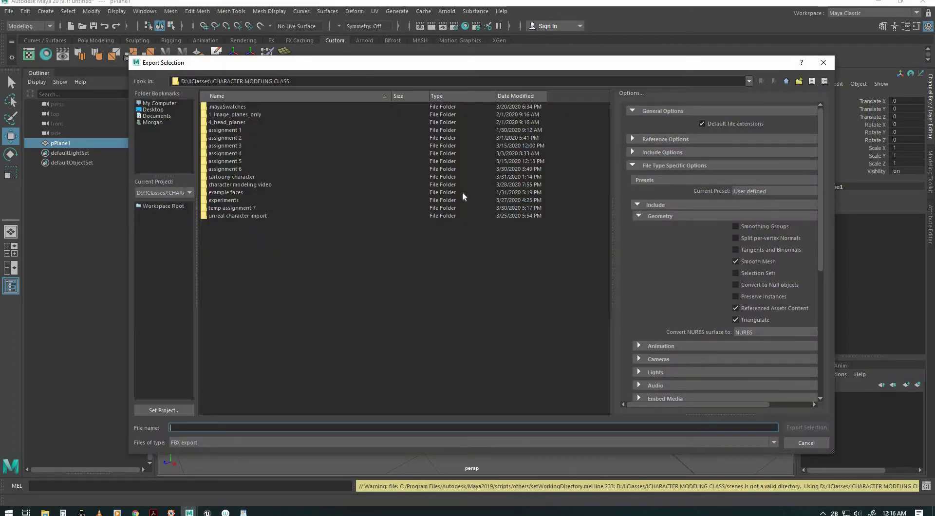
left_click(786, 81)
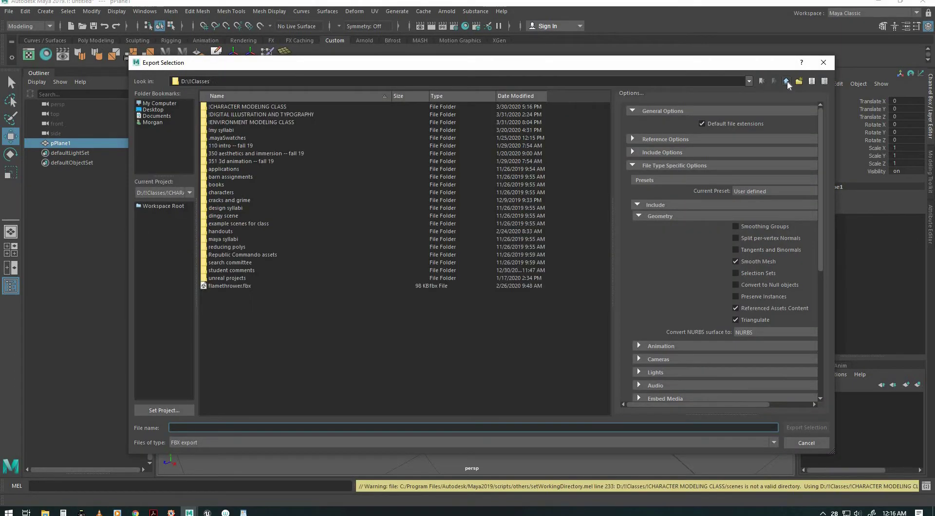
double_click(253, 122)
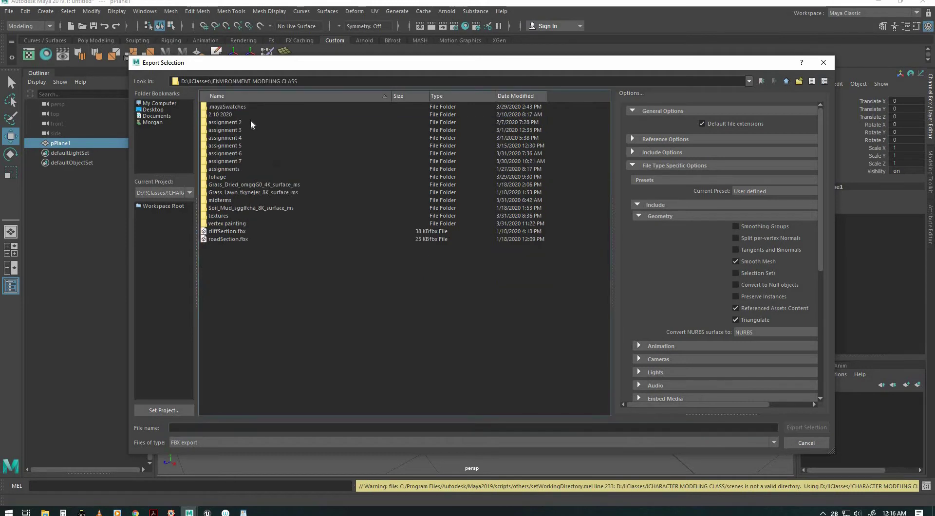
double_click(210, 223)
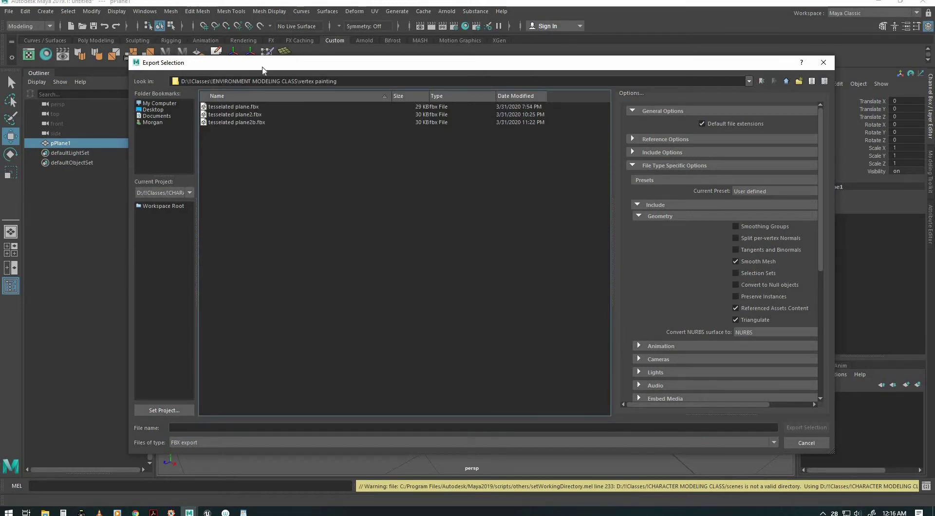
Step: Export the selected plane as tesselated plane3.fbx
left_click(225, 123)
left_click(242, 427)
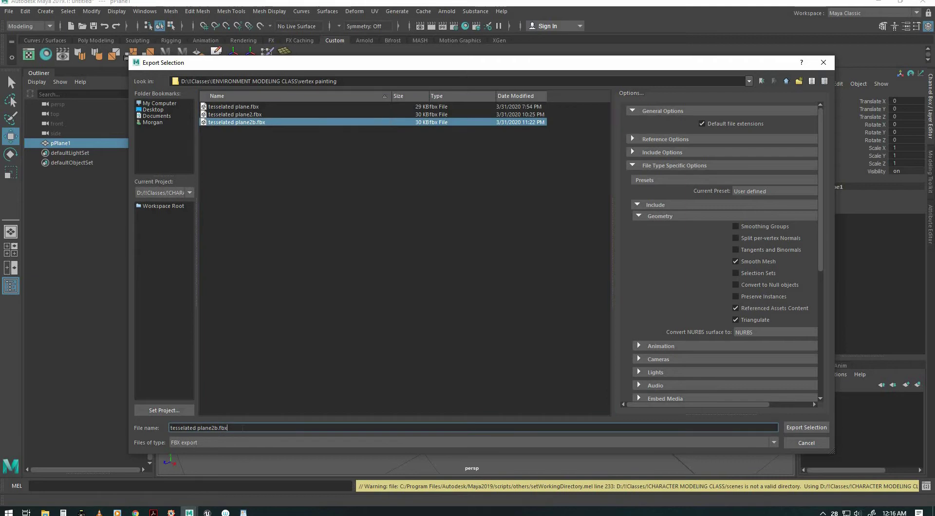
key("shift+Left")
type("3")
key("Return")
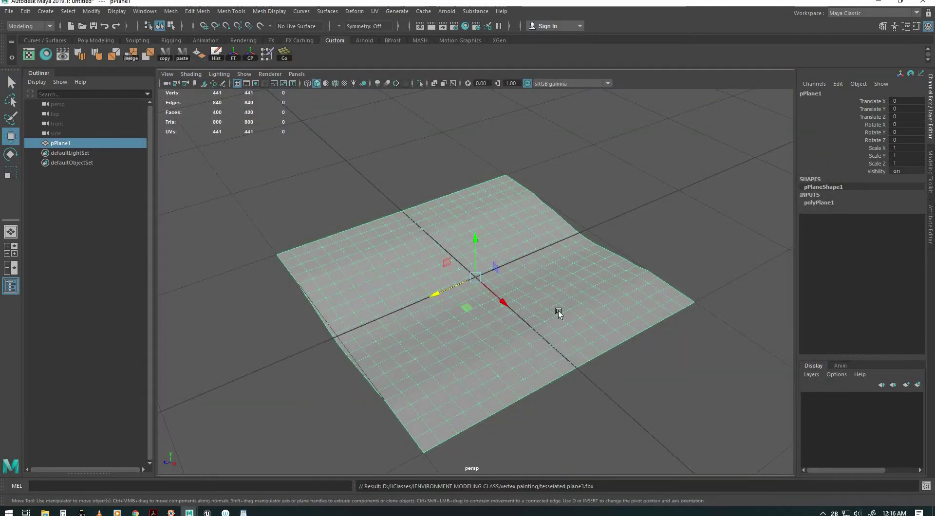
Step: Close Maya without saving the scene
left_click_drag(438, 363, 444, 363, "alt")
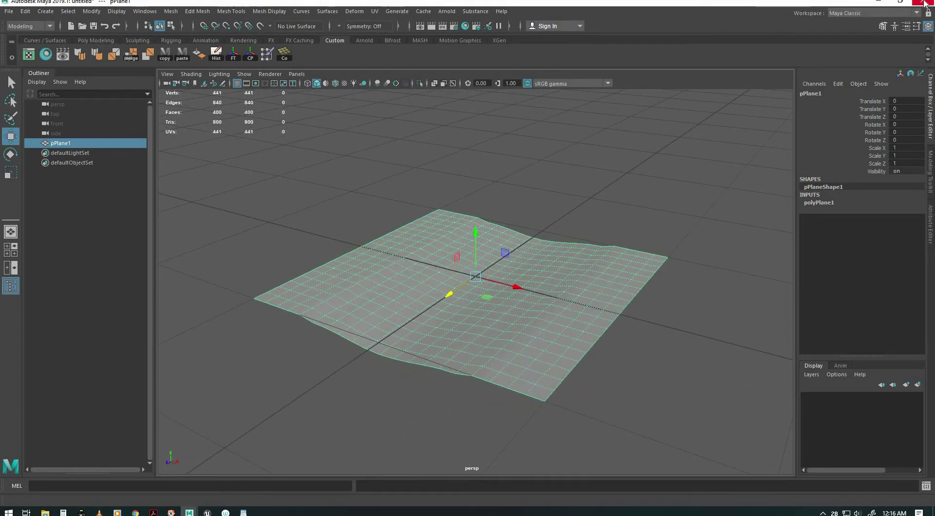
left_click(923, 3)
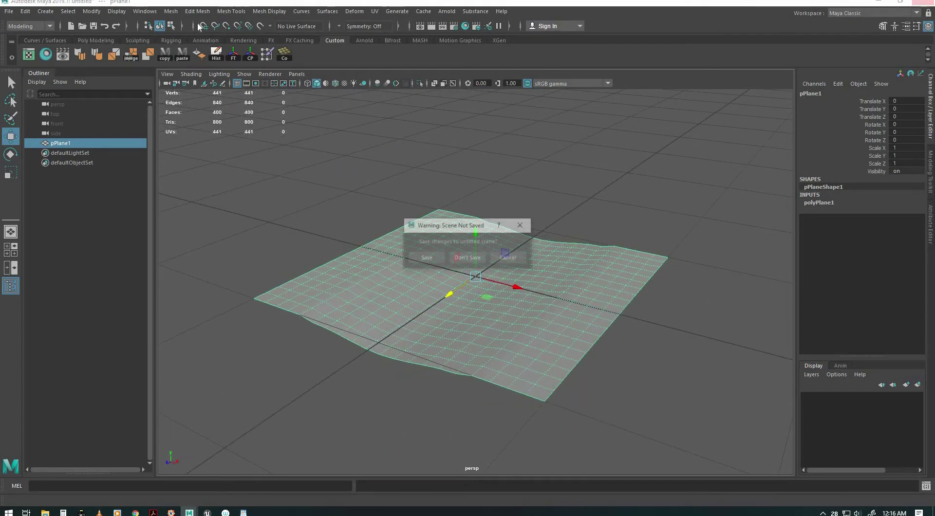
left_click(473, 258)
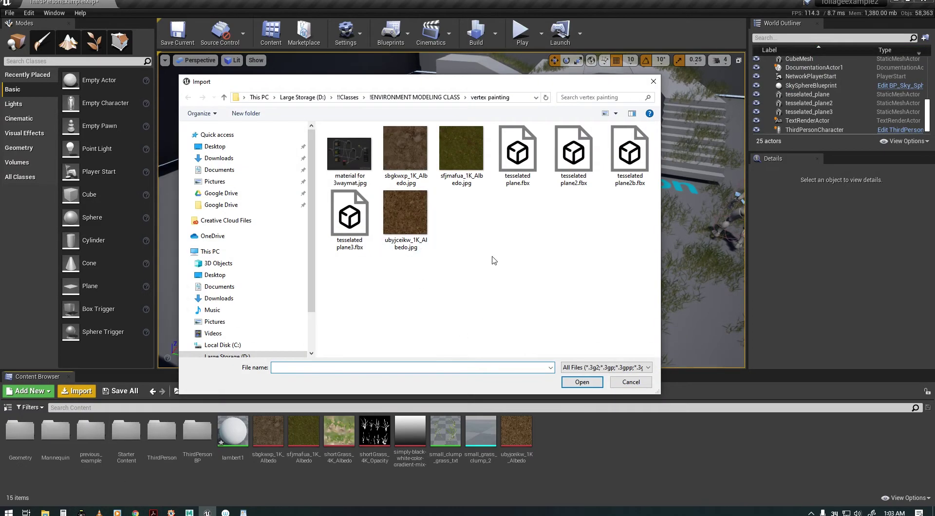
Step: Import tesselated plane3.fbx into the Unreal project's Content folder with Import All and the existing FBX options, then dismiss the message log
left_click(357, 221)
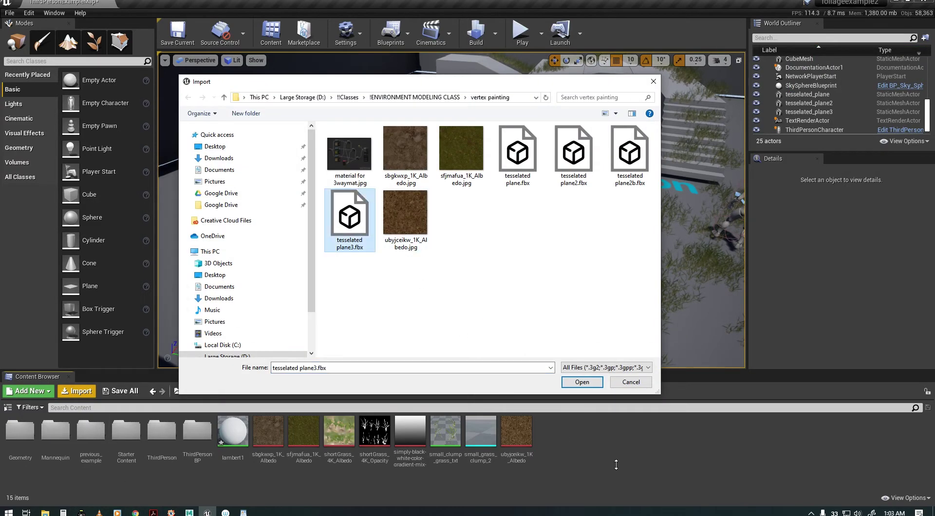
left_click(583, 383)
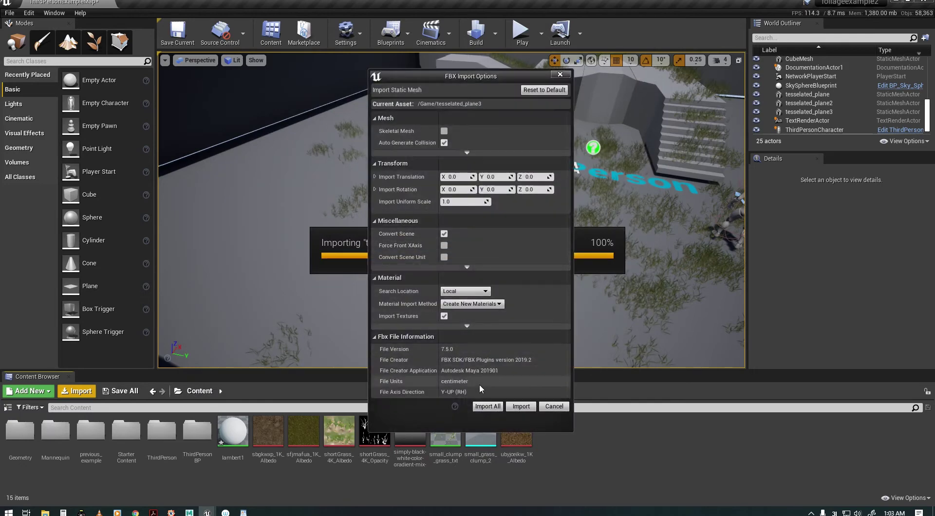
left_click(488, 405)
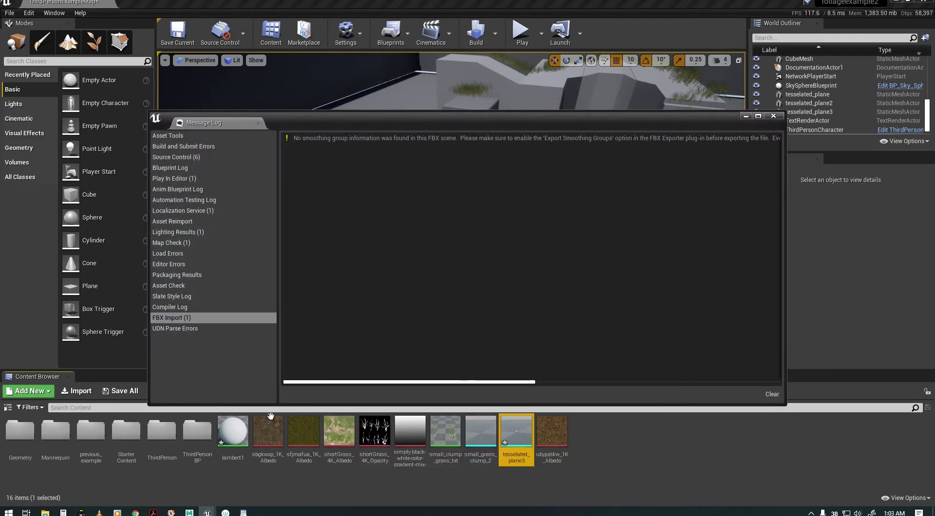
left_click(773, 115)
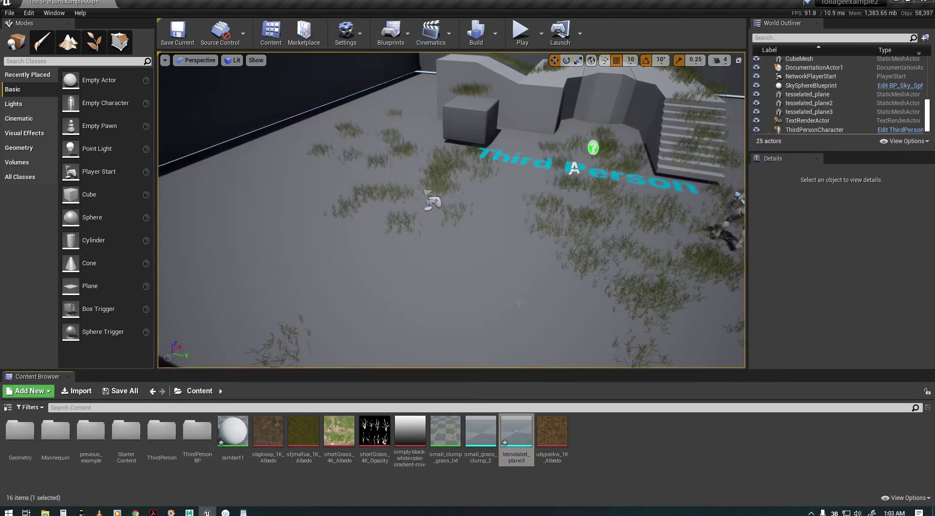
Step: Place the tesselated_plane3 mesh on the open floor of the level and raise it to Z 140
left_click_drag(453, 243, 433, 219, "alt")
left_click_drag(519, 444, 424, 251)
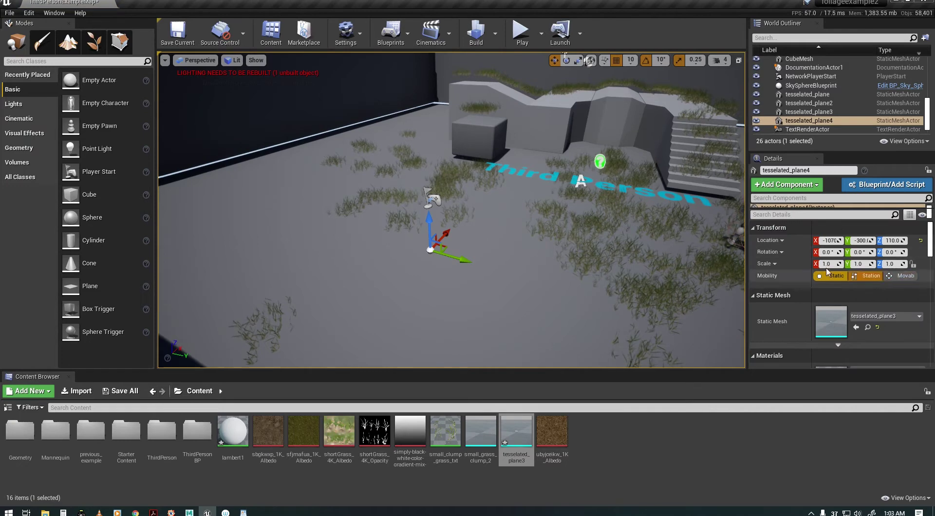
left_click_drag(424, 219, 424, 210)
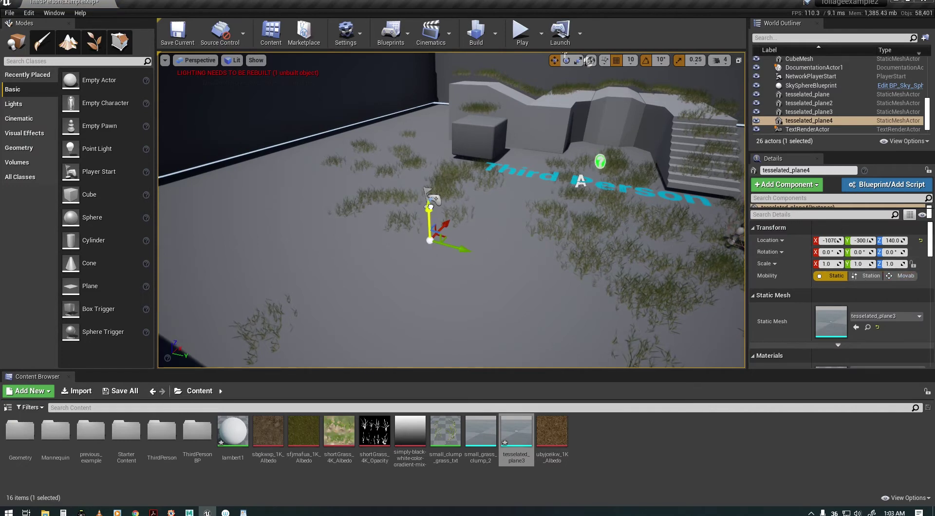
Step: Set the placed plane's scale to 200 on all three axes and its Z rotation to 90°
left_click(827, 264)
type("200")
key("Tab")
type("200")
key("Tab")
type("200")
key("Return")
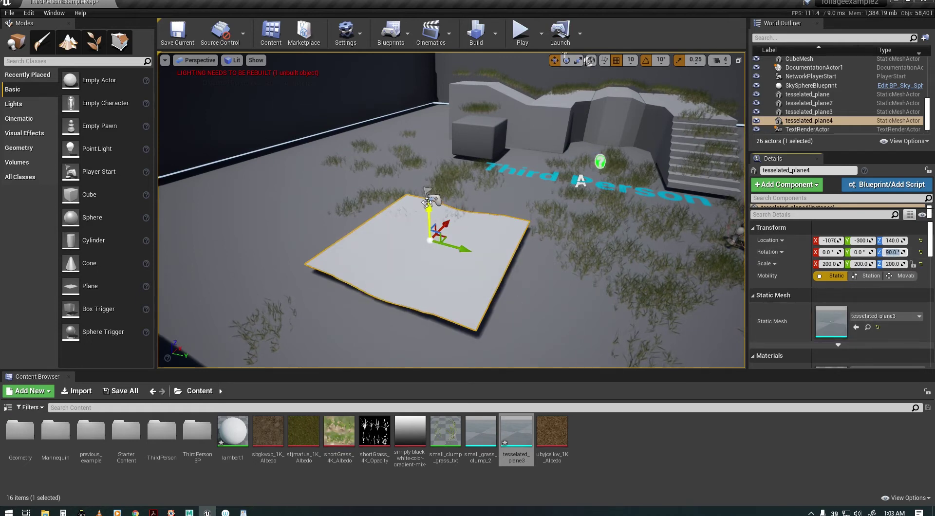
Step: Lower the plane to Z 130 and reposition it on the open floor at about X -980, Y -300
mouse_move(427, 208)
left_mouse_down()
mouse_move(489, 202)
mouse_move(480, 183)
mouse_move(436, 221)
left_mouse_up()
right_click_drag(436, 221, 460, 222, "alt")
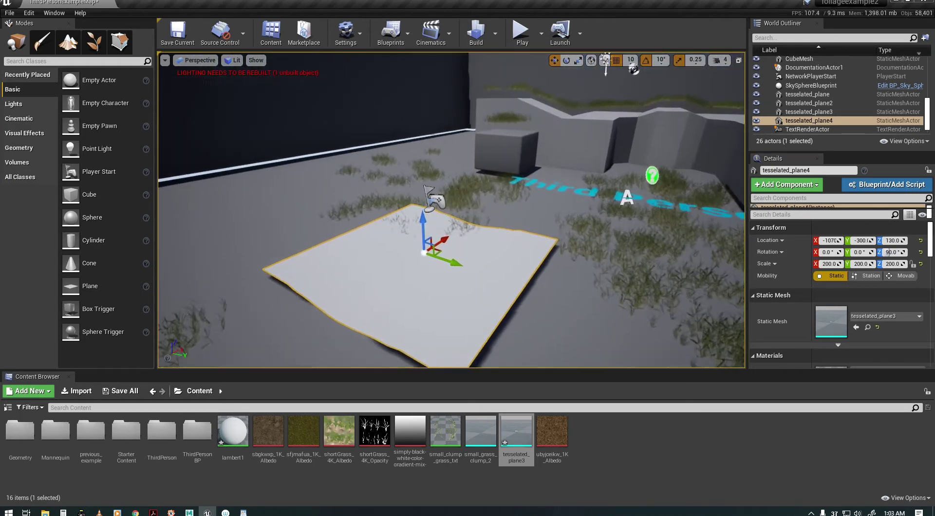
left_click_drag(434, 255, 475, 225)
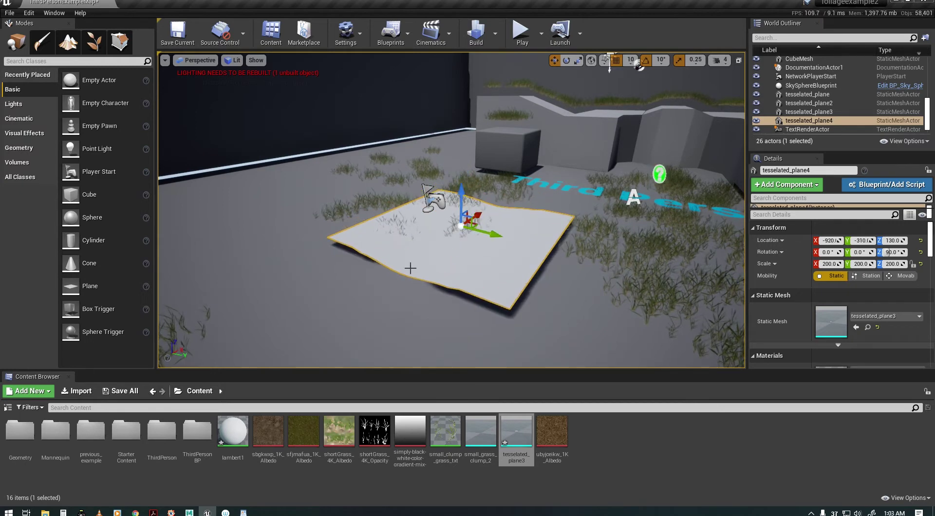
left_click_drag(417, 252, 435, 243, "alt")
right_click_drag(436, 243, 496, 244, "alt")
left_click_drag(496, 243, 506, 263, "alt")
right_click_drag(584, 292, 557, 307, "alt")
left_click_drag(557, 307, 503, 288, "alt")
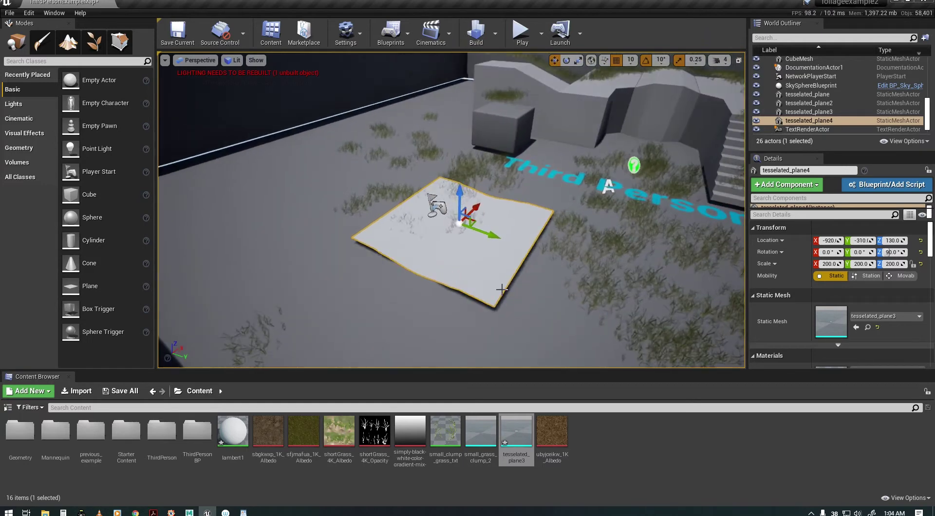
left_click_drag(476, 218, 467, 232)
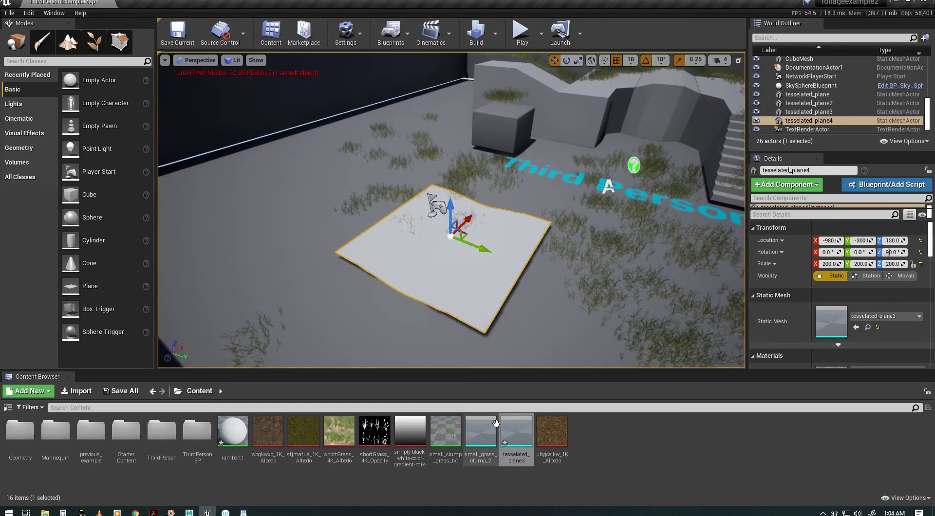
Step: Open the tesselated_plane3 mesh asset and apply convex decomposition collision with the default hull settings
mouse_move(514, 437)
double_click(514, 436)
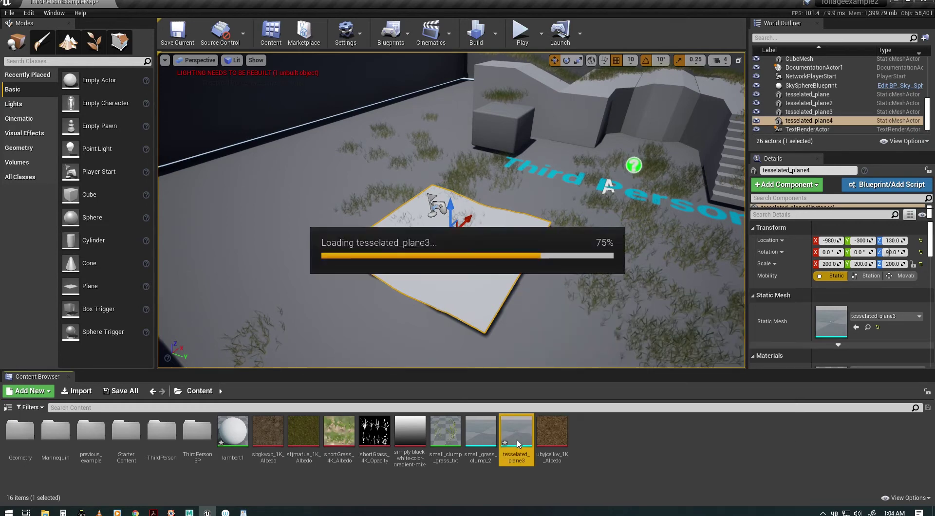
scroll(785, 305, "down", 1)
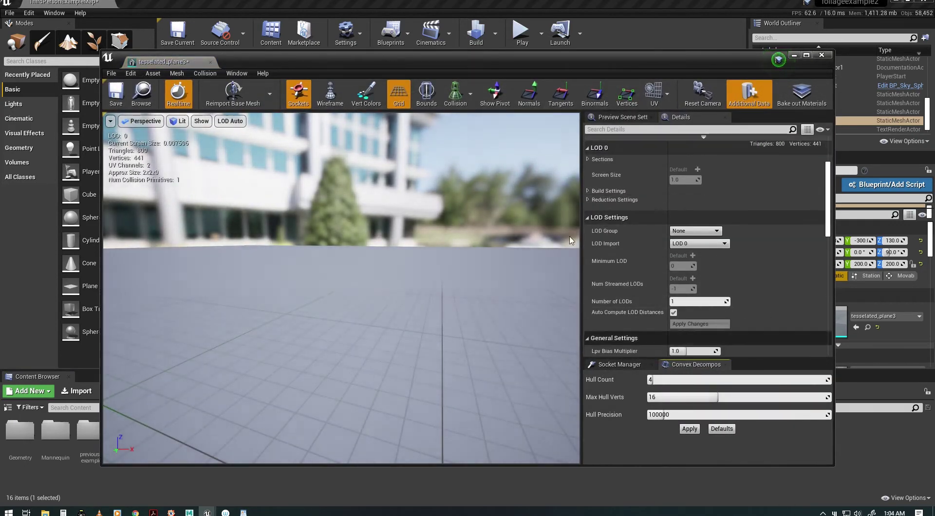
left_click(205, 73)
left_click(215, 214)
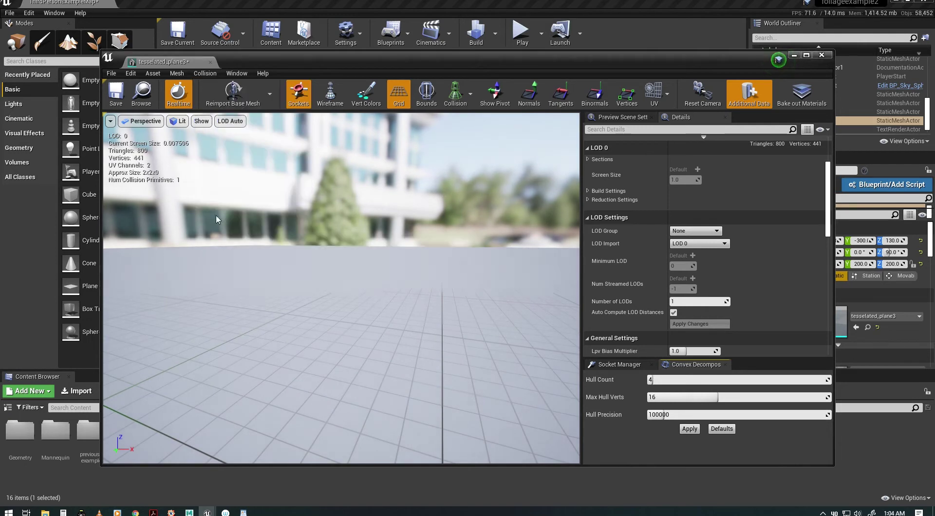
left_click(690, 429)
Step: Set the mesh's Collision Complexity to Use Complex Collision As Simple, save the asset and close its editor
scroll(769, 273, "down", 7)
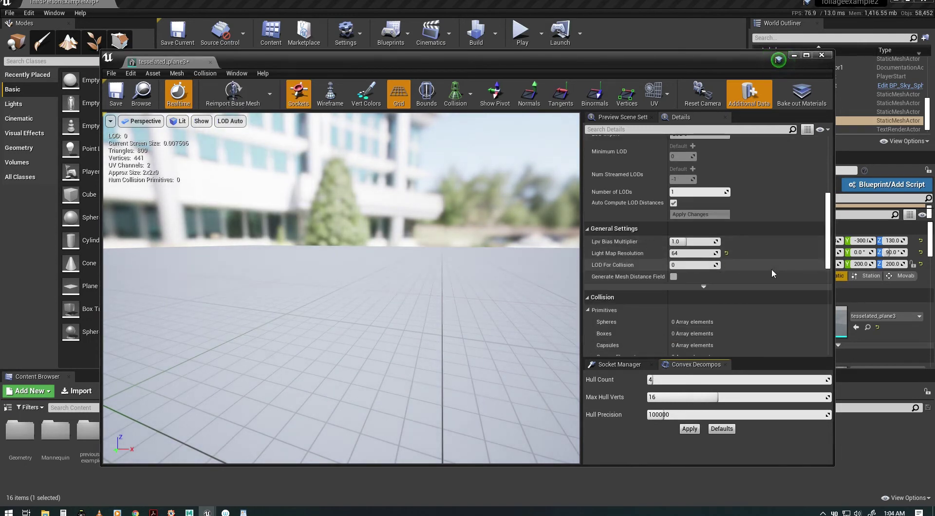
scroll(769, 274, "down", 2)
left_click(694, 237)
left_click(691, 264)
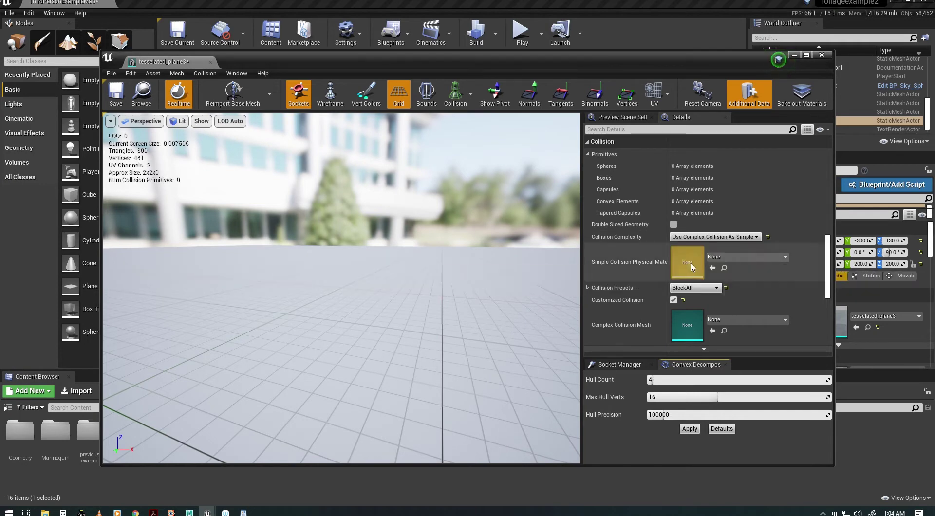
left_click(115, 95)
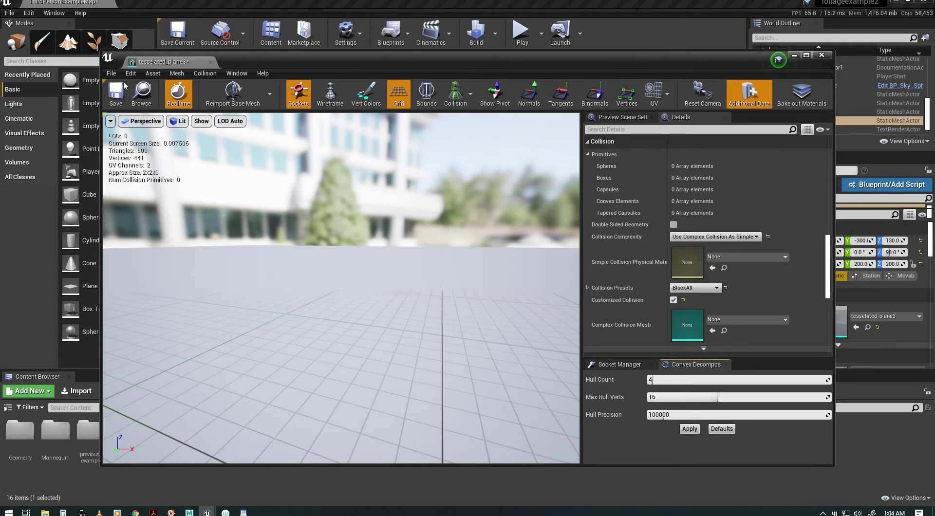
left_click(821, 56)
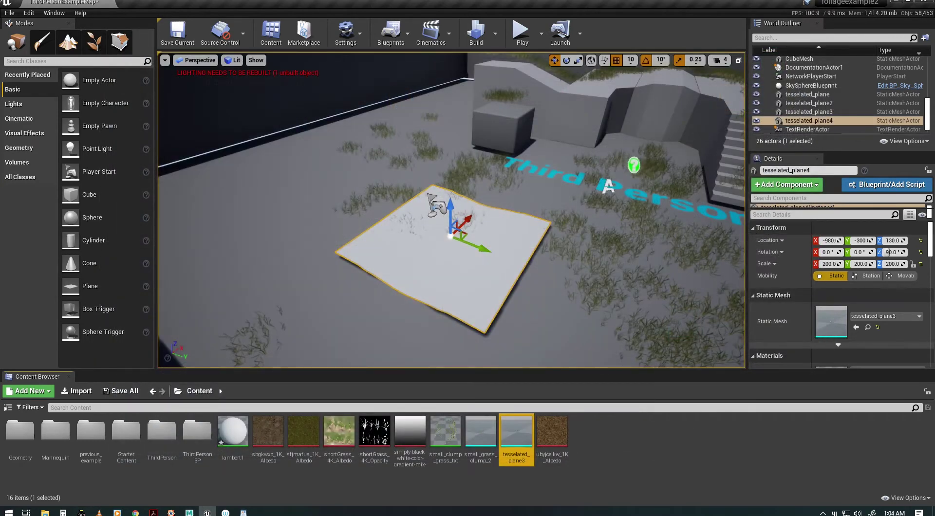
Step: Play the level, walk the character onto the plane to test its collision, and stop the play session
left_click(520, 34)
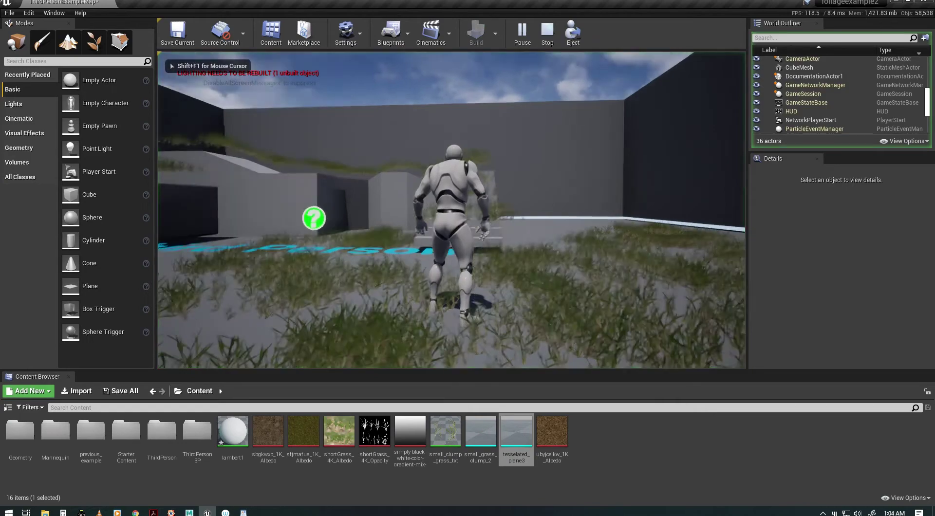
key("w")
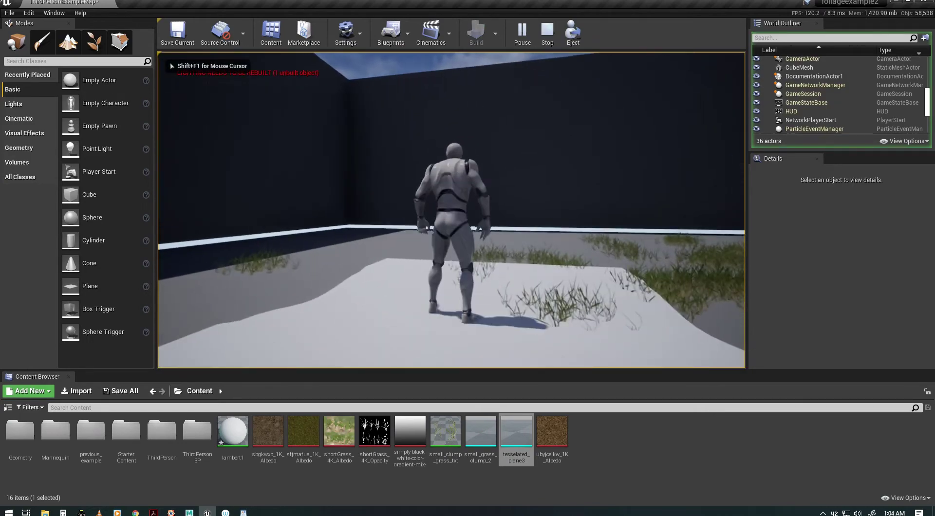
key("Escape")
key("s")
right_click_drag(528, 267, 596, 321)
right_click_drag(530, 277, 532, 254)
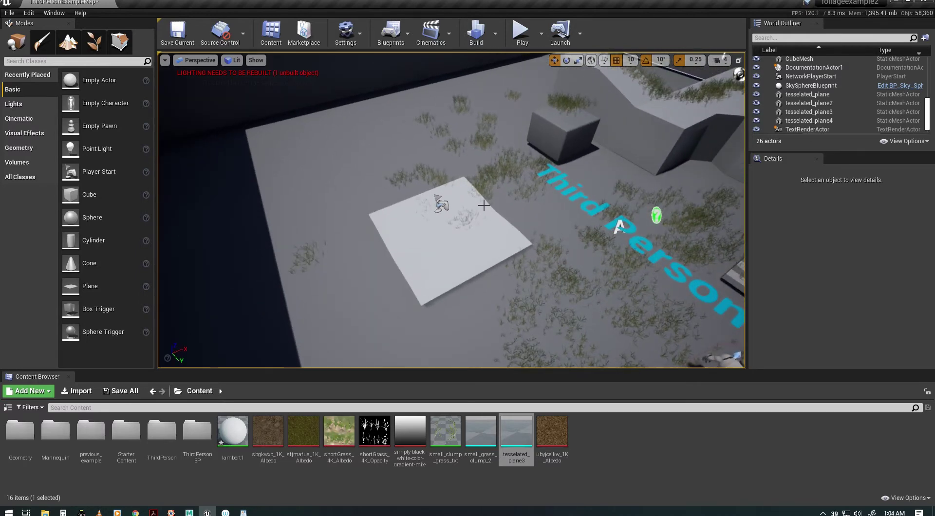
left_click_drag(484, 205, 526, 163, "alt")
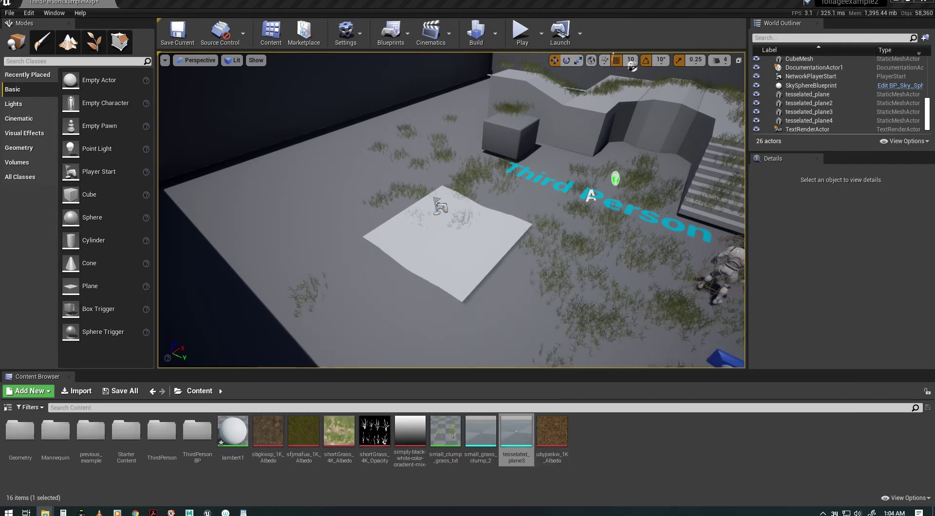
Step: Open the lambert1 material and move its editor window so the texture assets in the Content Browser are accessible
double_click(233, 431)
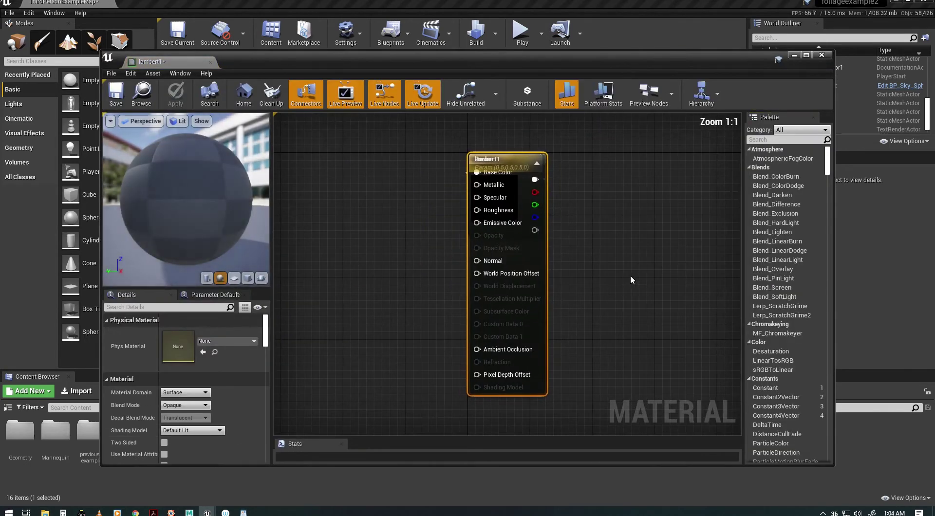
scroll(631, 274, "down", 1)
right_click_drag(576, 250, 729, 238)
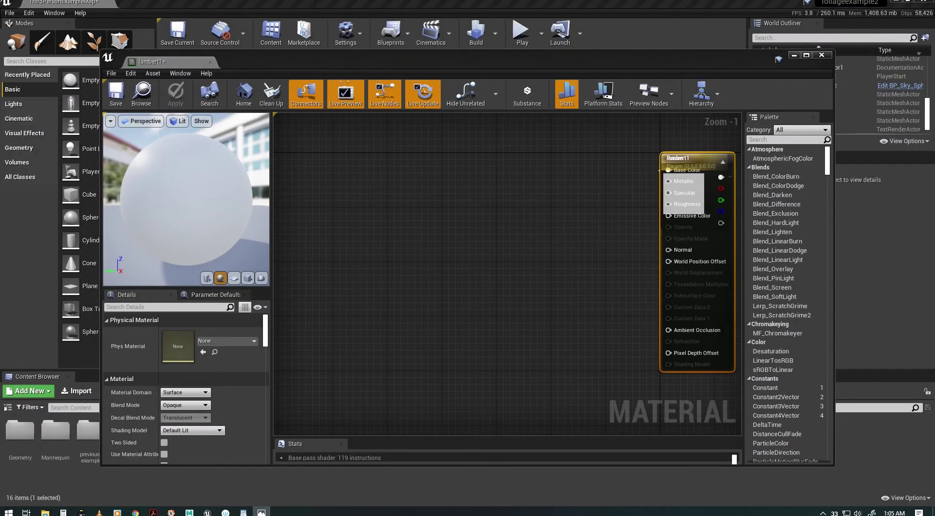
left_click_drag(344, 58, 386, 13)
left_click(268, 435)
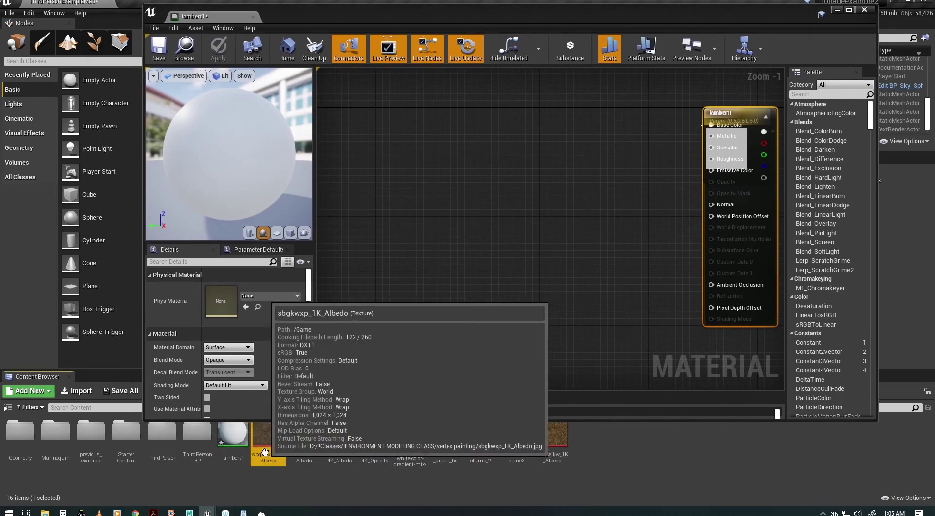
left_click(634, 195)
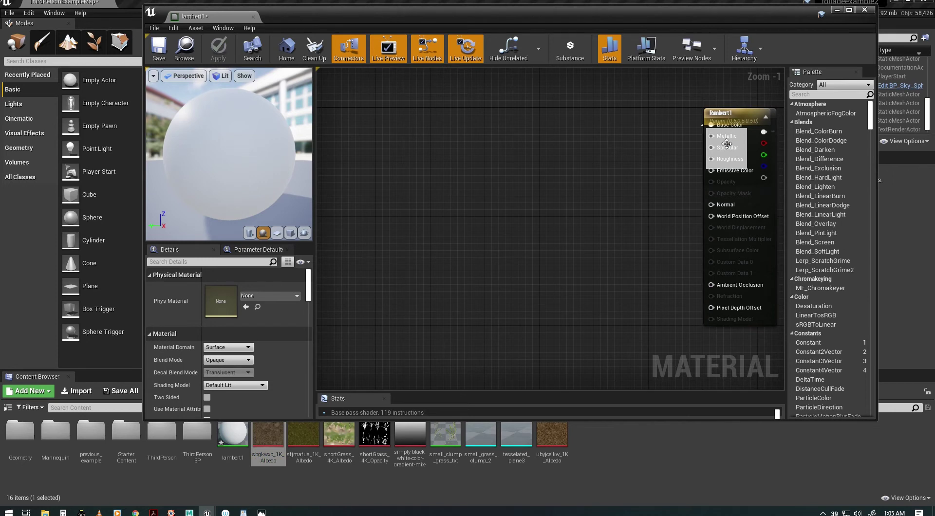
Step: Separate the overlapping lambert1 result node and Param node, and delete the Param node feeding Base Color
left_click_drag(727, 114, 681, 141)
left_click(629, 130)
left_click_drag(743, 115, 495, 114)
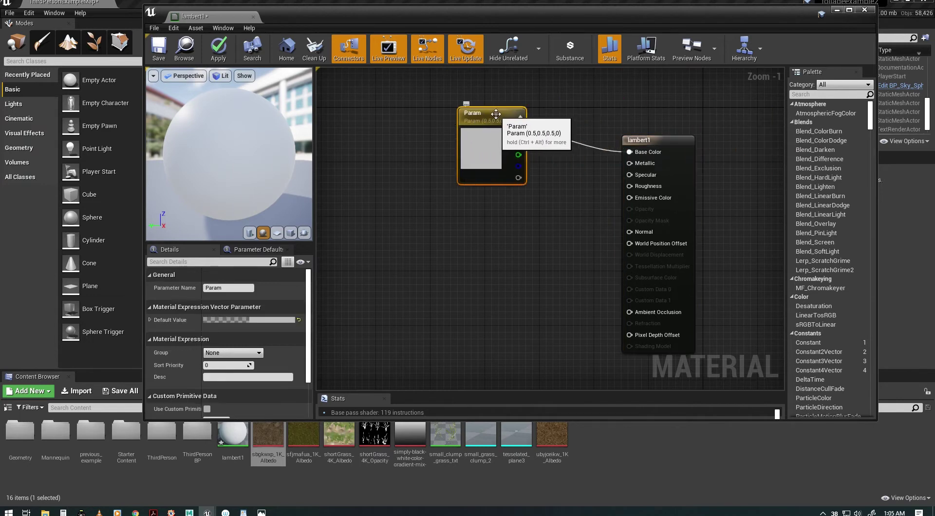
key("Delete")
left_click_drag(663, 154, 715, 143)
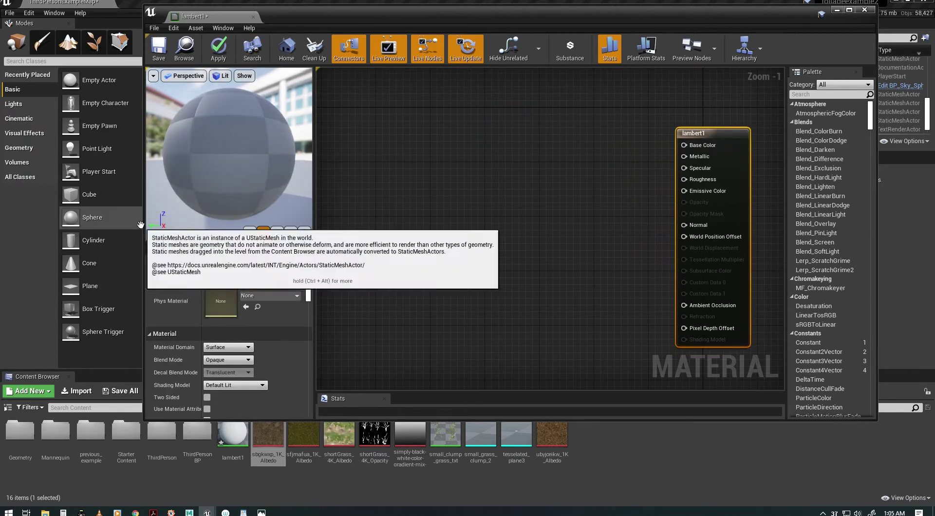
Step: Widen the material editor and add the sbgkwxp_1K, sfjmafua_1K and ubyjceikw_1K albedo textures to the graph as texture samples
left_click_drag(144, 215, 2, 214)
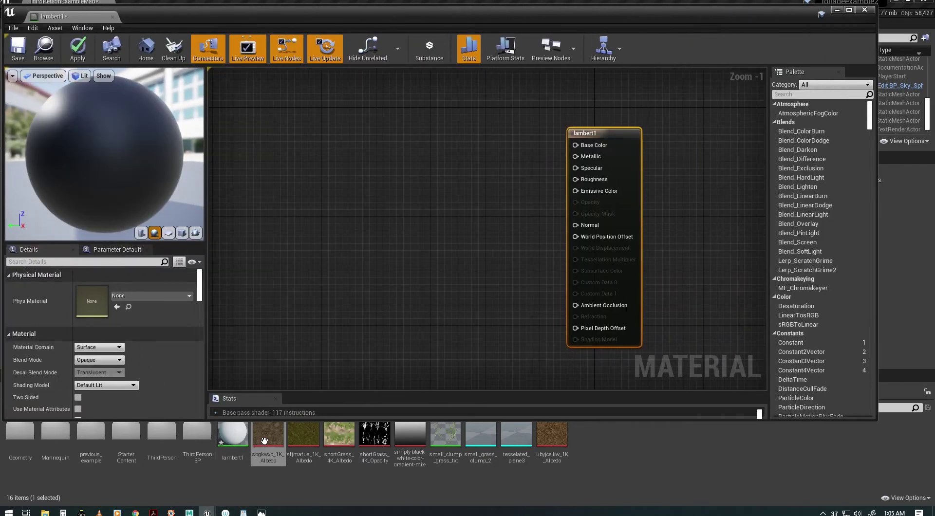
left_click(303, 436, "ctrl")
left_click(553, 435, "ctrl")
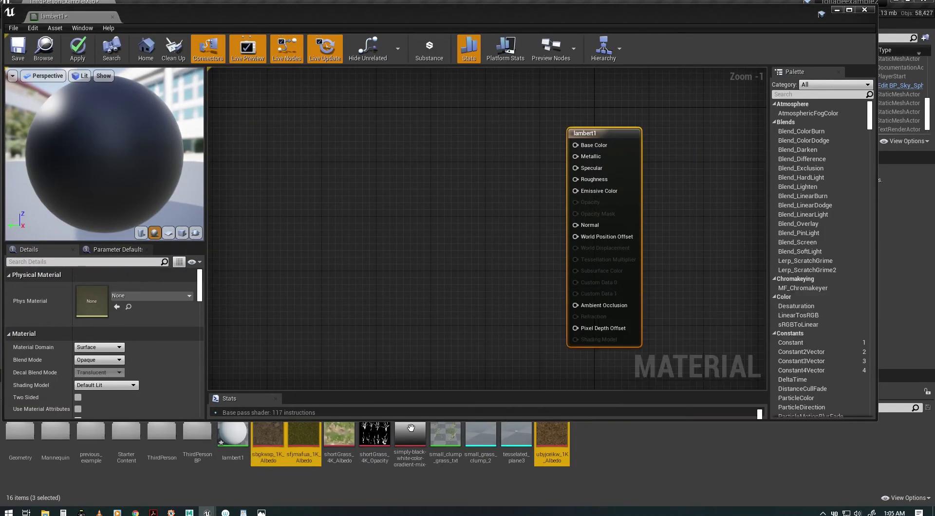
left_click_drag(262, 435, 329, 120)
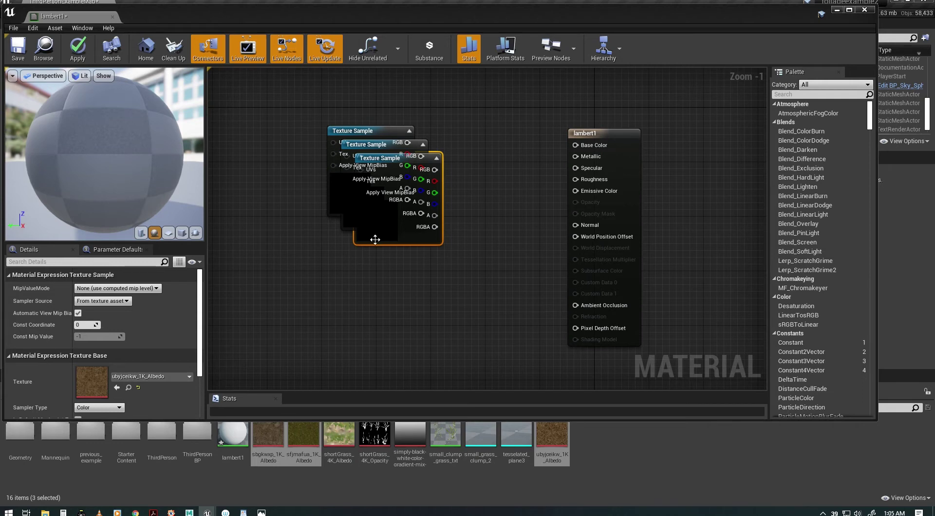
Step: Stack the three texture samples in a column, maximize the material editor and move the lambert1 result node farther away from them
left_click_drag(386, 161, 362, 290)
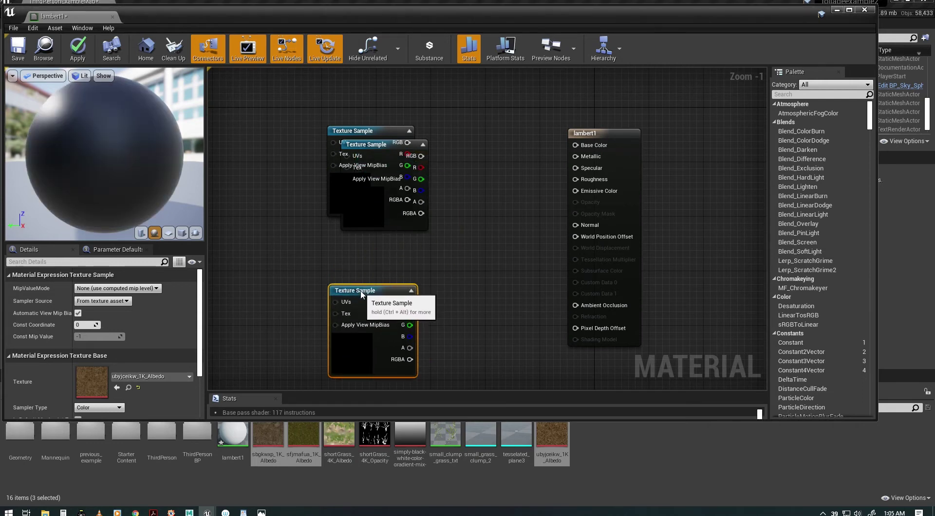
left_click_drag(361, 131, 364, 94)
left_click_drag(379, 146, 369, 189)
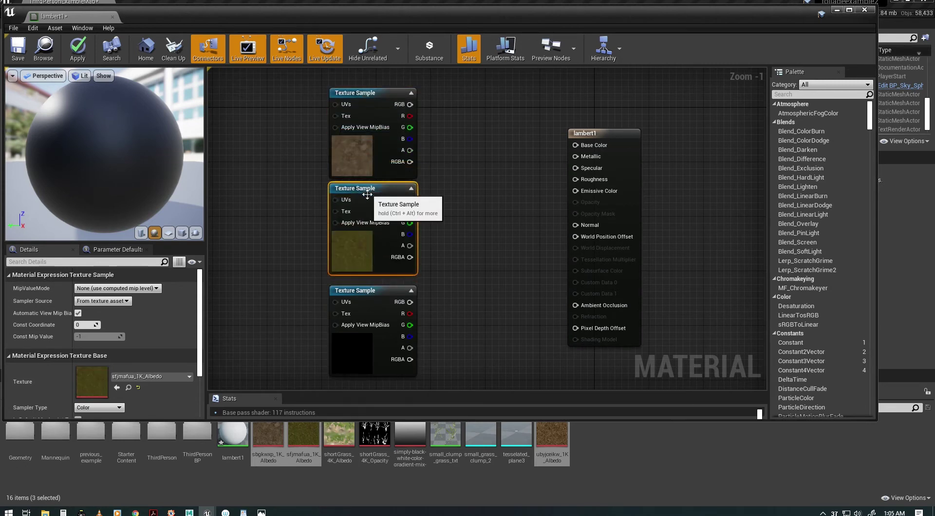
left_click_drag(366, 290, 366, 283)
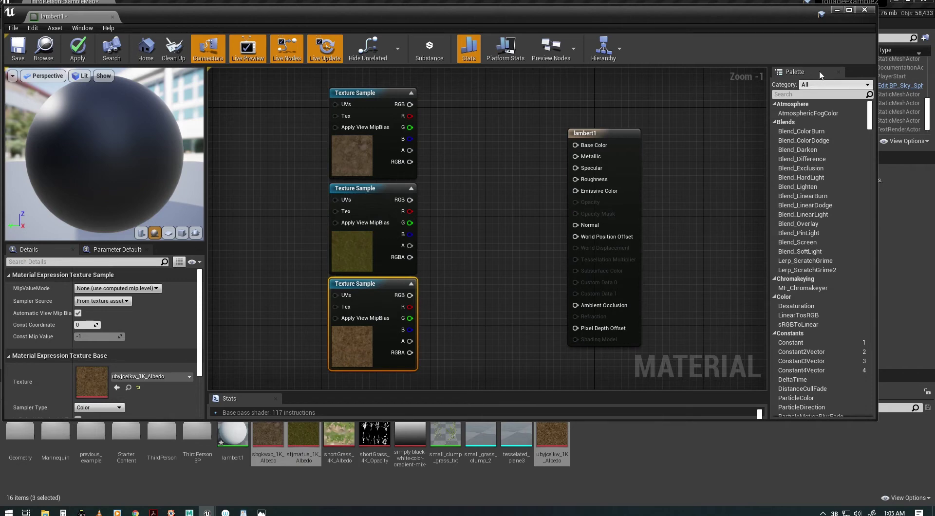
left_click(850, 11)
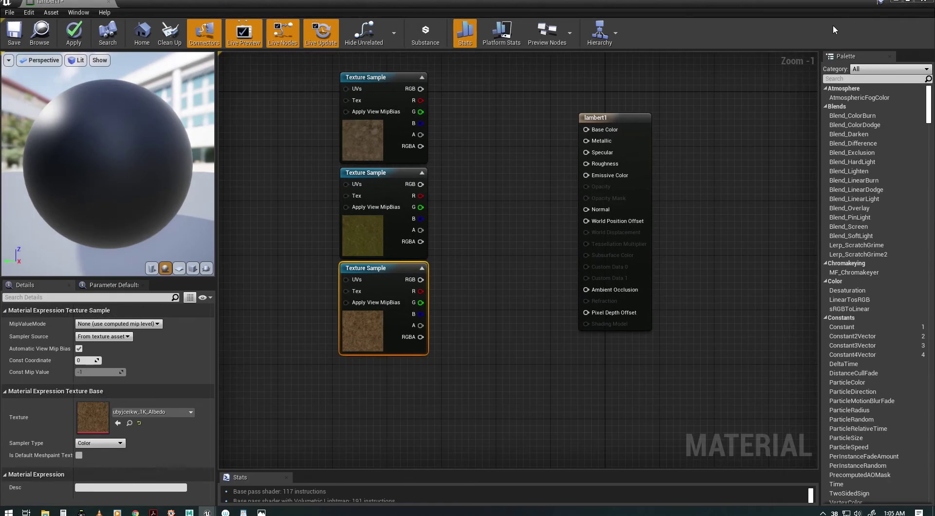
left_click_drag(614, 119, 728, 131)
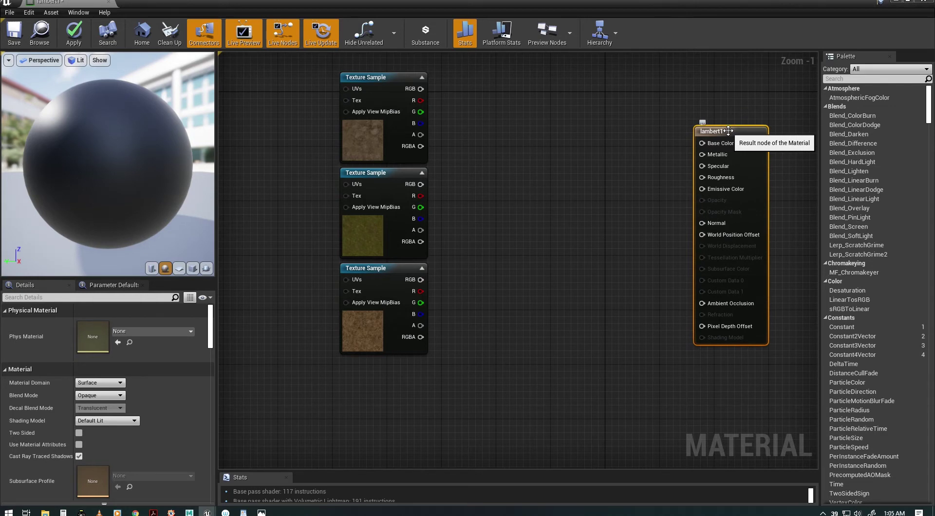
Step: Add a TextureCoordinate node to the graph and place it beside the middle texture sample, on its input side
key("alt+Tab")
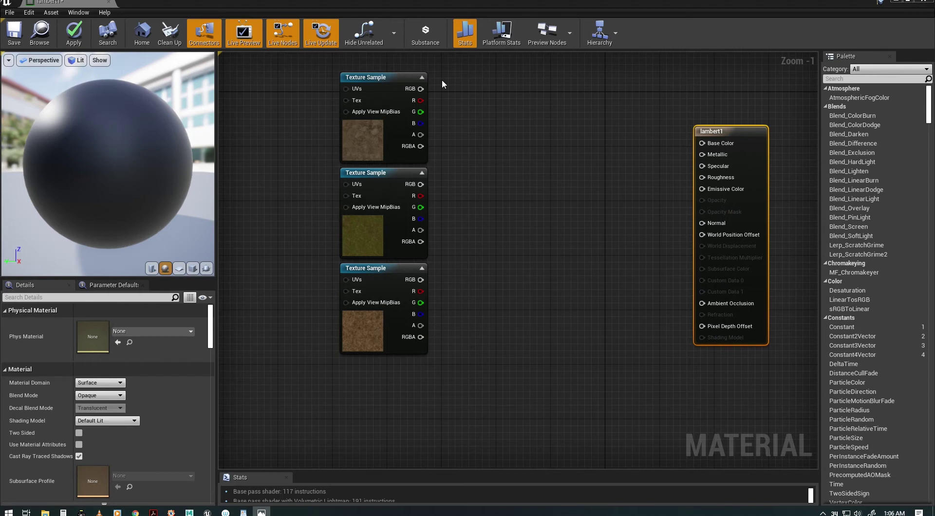
right_click(275, 161)
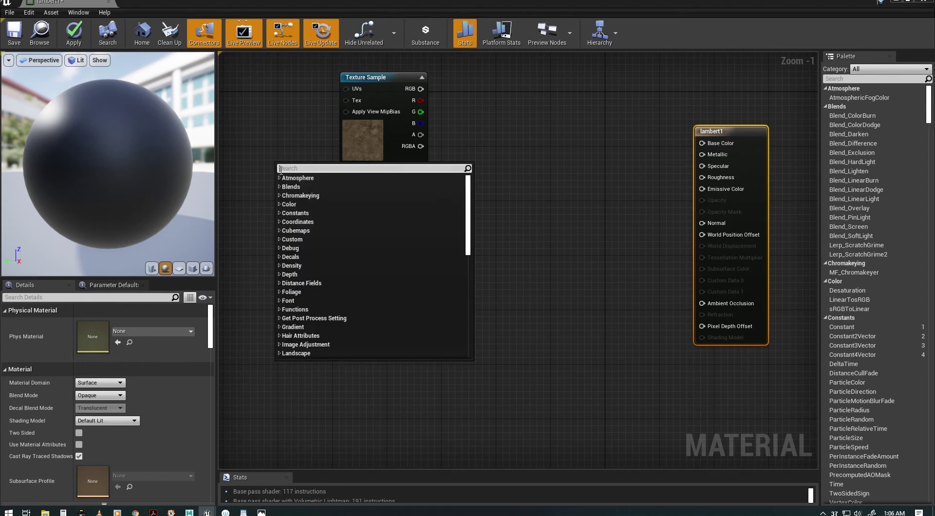
type("tex")
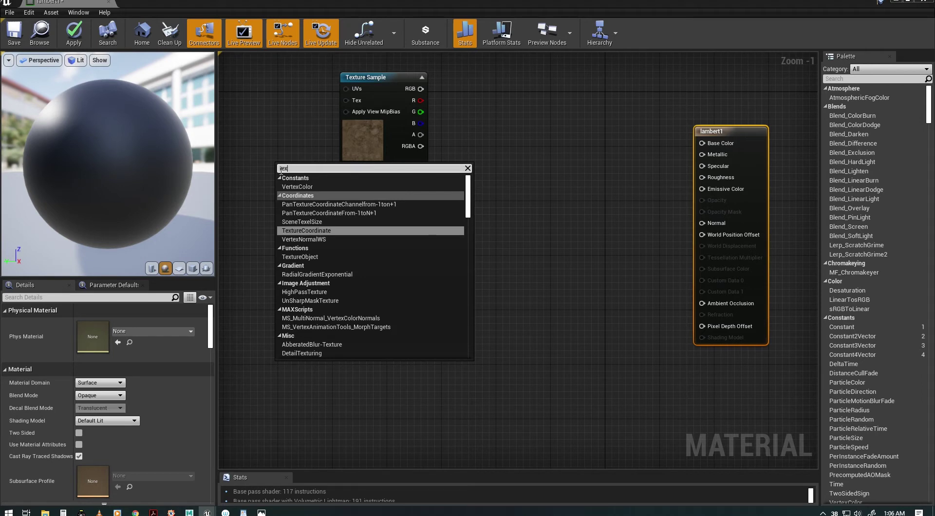
type("c")
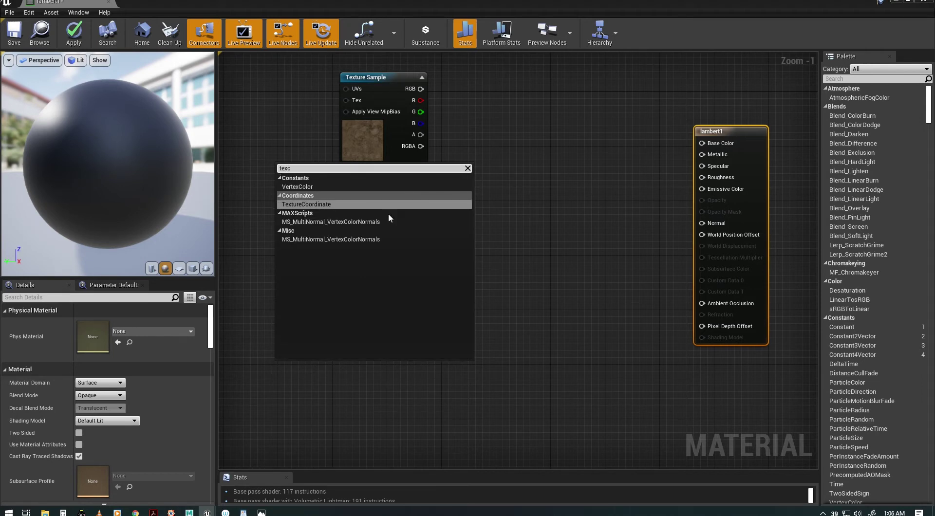
left_click(307, 206)
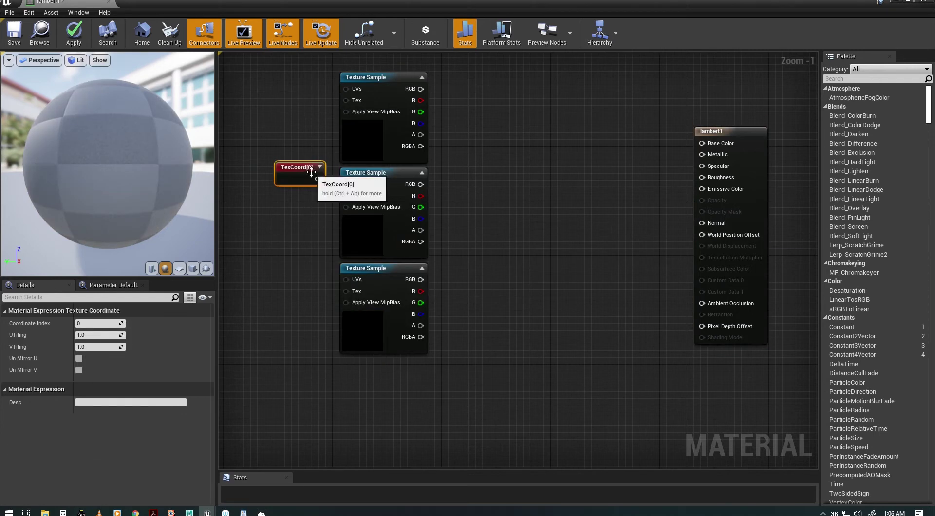
left_click_drag(296, 167, 271, 184)
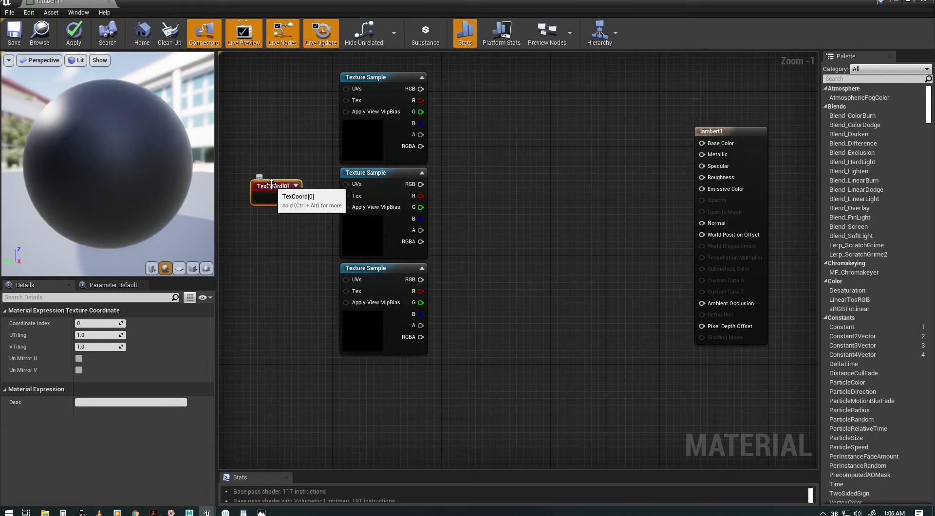
Step: Connect the TexCoord node's output to the UVs inputs of all three texture samples
mouse_move(293, 197)
left_mouse_down()
mouse_move(320, 185)
mouse_move(334, 86)
mouse_move(339, 92)
left_mouse_up()
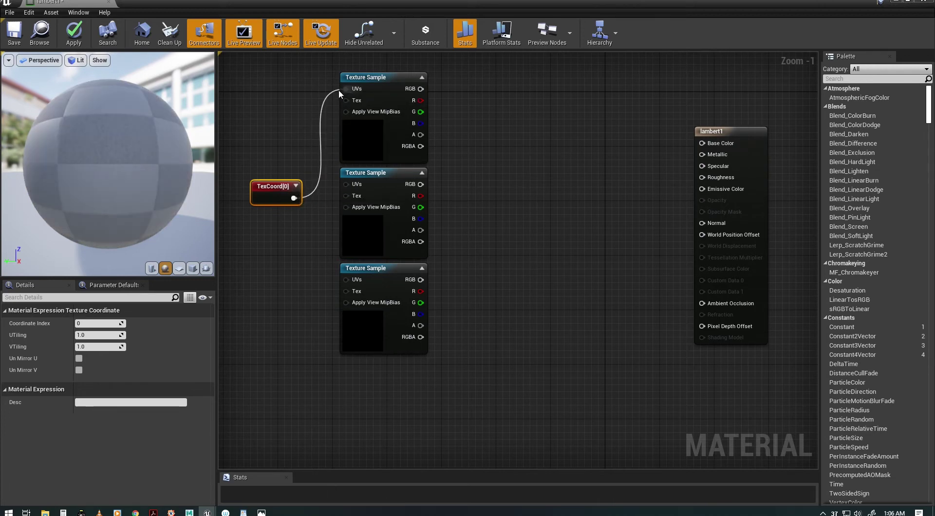
left_click_drag(294, 198, 346, 183)
left_click_drag(293, 197, 345, 280)
Step: Add a Vertex Color node to the graph and place it below the texture samples
right_click(493, 367)
type("verte")
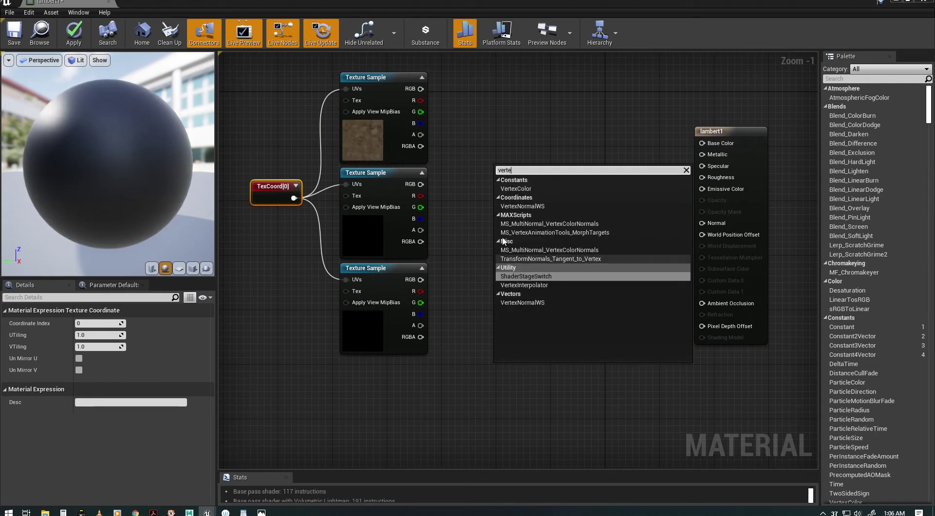
left_click(516, 189)
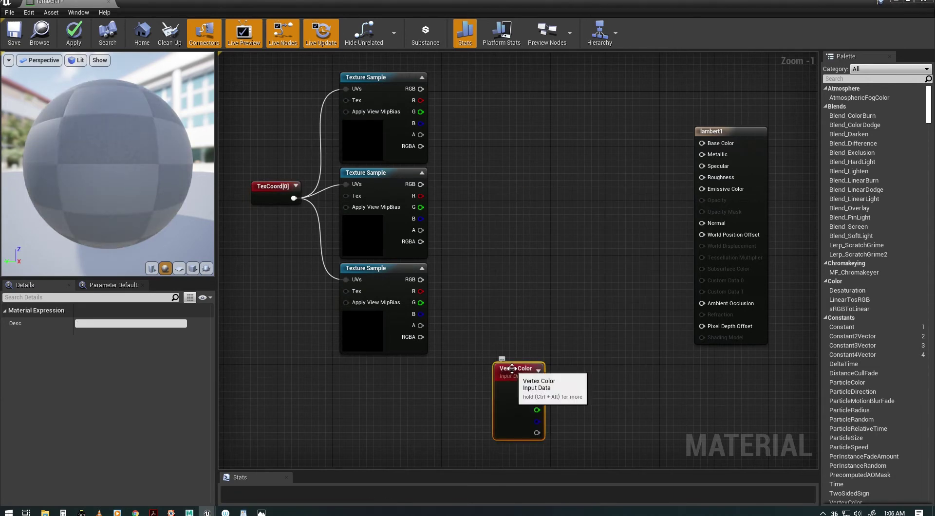
left_click_drag(512, 367, 446, 374)
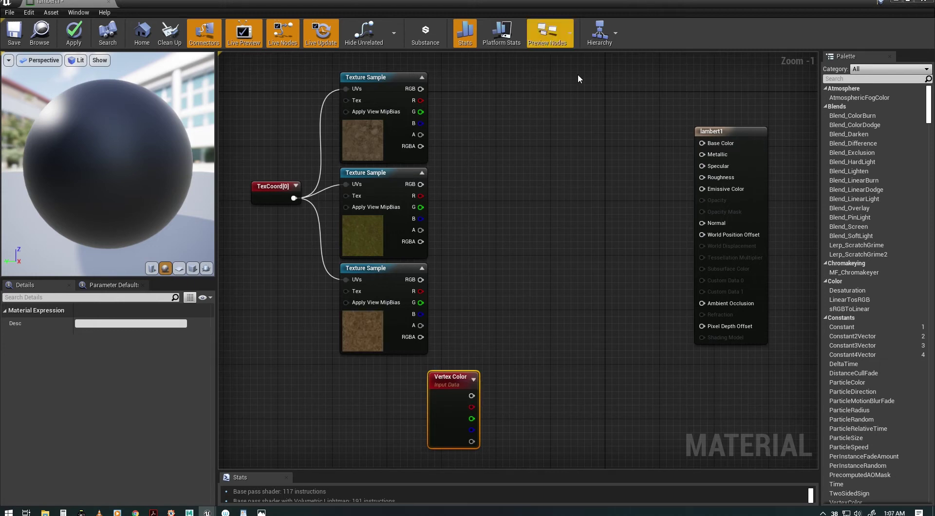
Step: Add a LinearInterpolate node and position it between the texture samples and the lambert1 result node
right_click(549, 146)
type("lin")
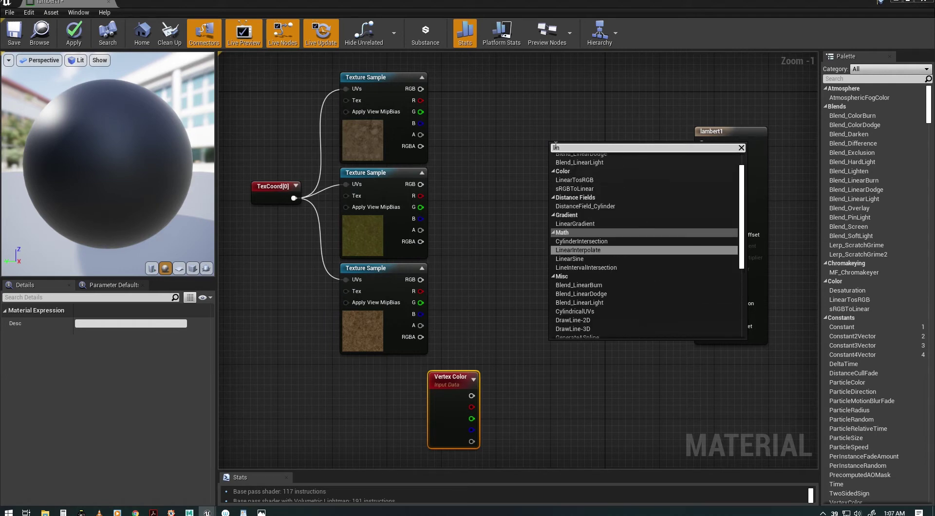
left_click(592, 248)
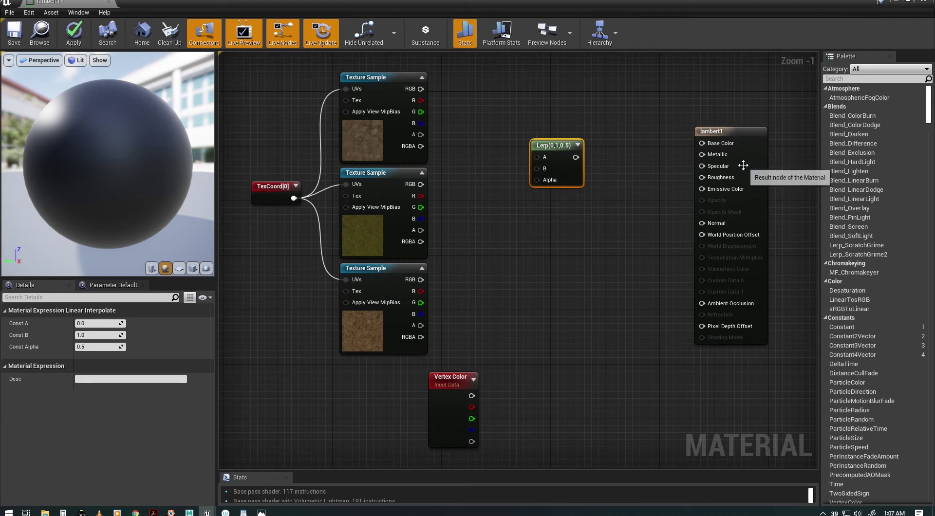
left_click_drag(555, 146, 576, 160)
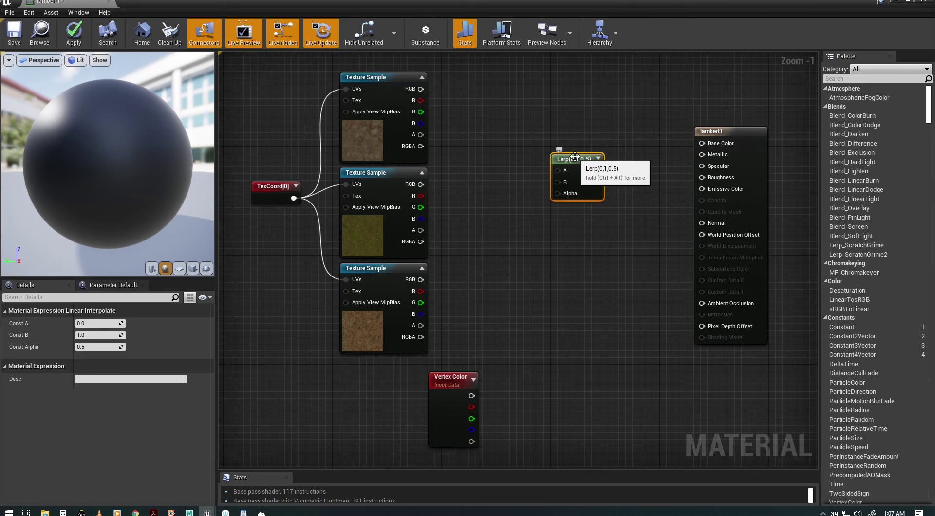
left_click_drag(574, 156, 528, 141)
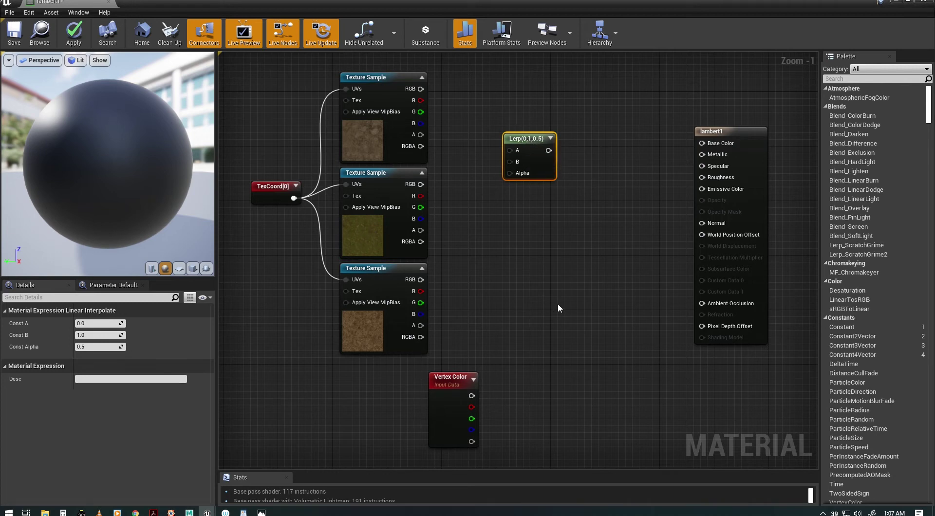
Step: Paste two copies of the Lerp node and stagger them diagonally below the first one
key("ctrl+v")
left_click_drag(563, 239, 536, 219)
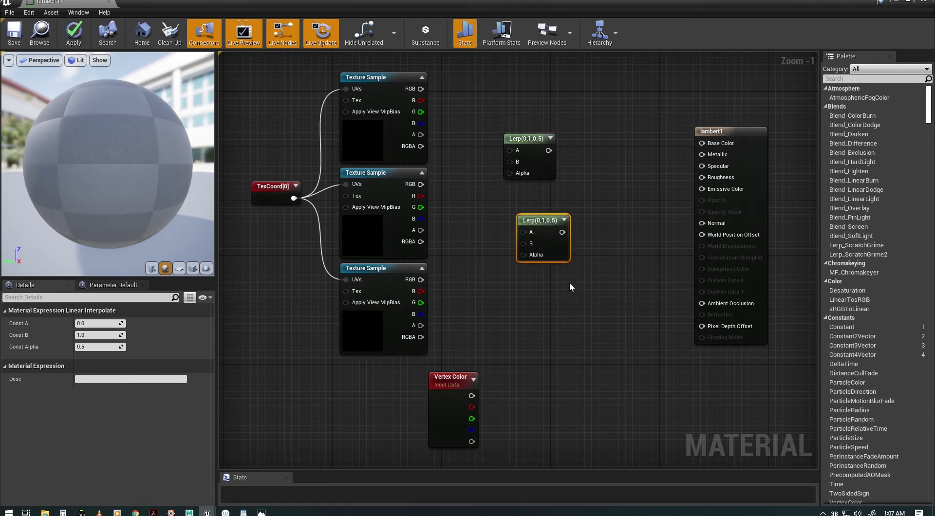
key("ctrl+v")
left_click_drag(583, 295, 542, 308)
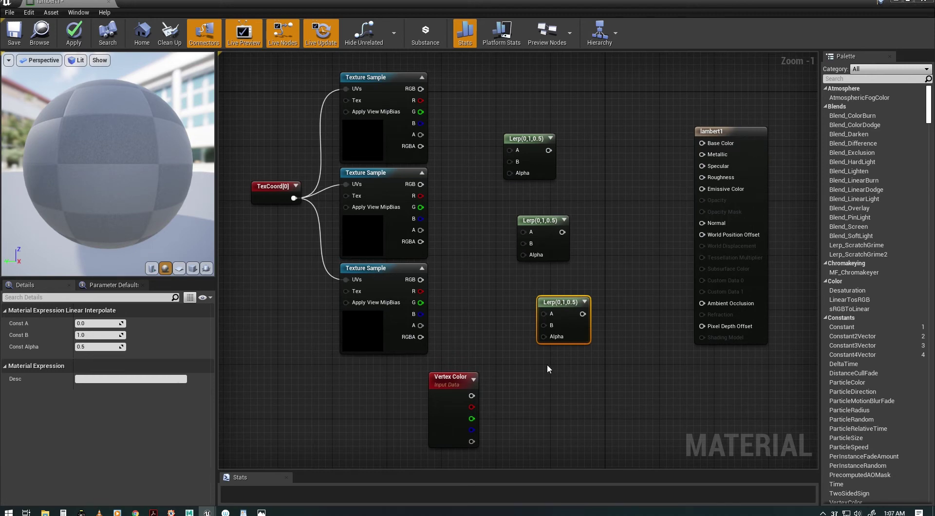
Step: Connect Vertex Color's blue output to the upper Lerp's Alpha, green to the middle Lerp's and red to the lower Lerp's
left_click_drag(440, 376, 429, 380)
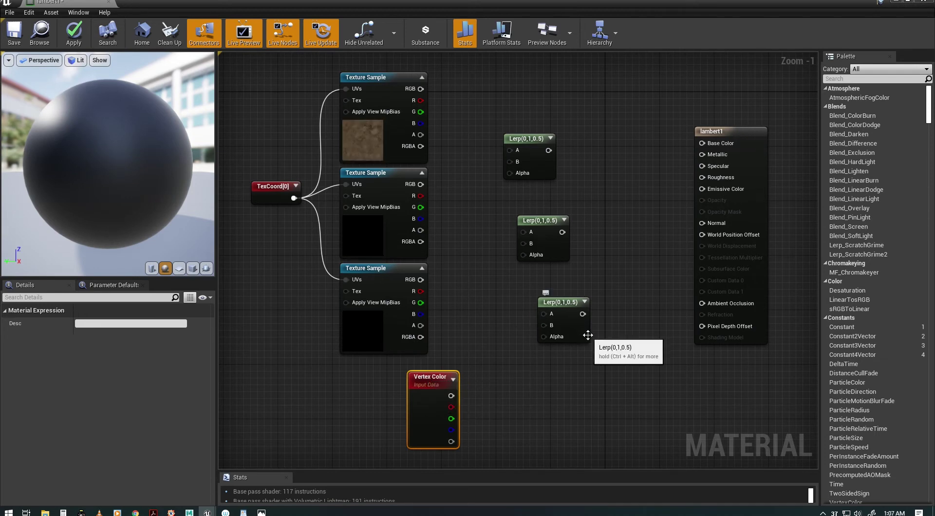
left_click_drag(451, 430, 508, 173)
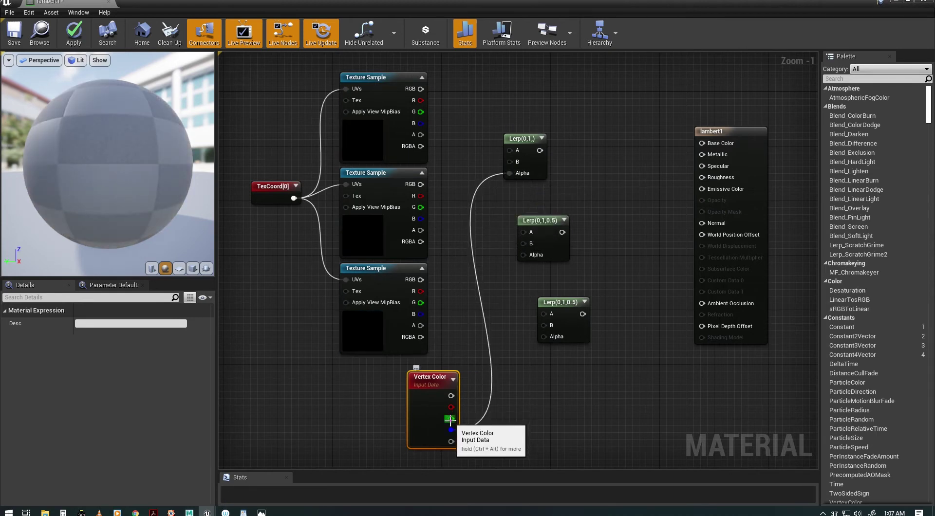
left_click_drag(449, 420, 523, 254)
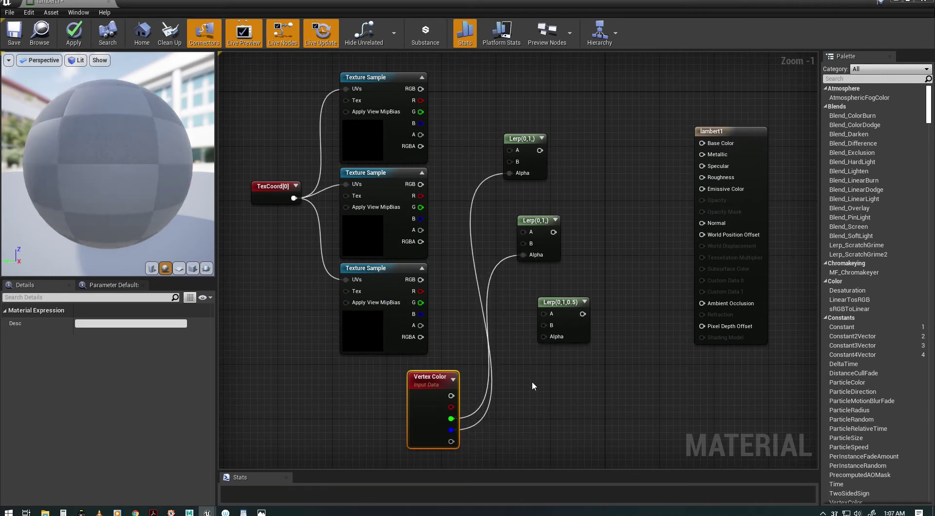
left_click_drag(452, 407, 544, 335)
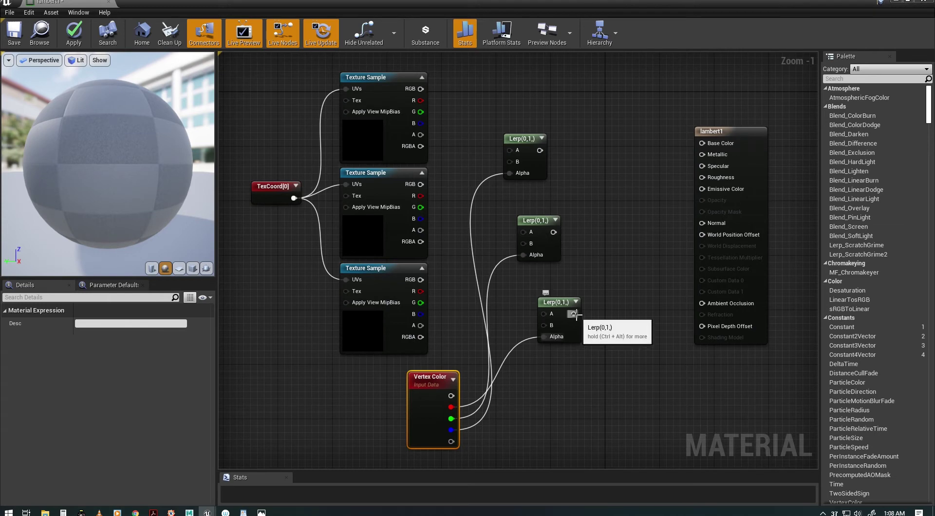
Step: Connect the lower Lerp to Base Color, space out the Lerps and chain each upper Lerp's output into the next one's A input
left_click_drag(574, 315, 702, 143)
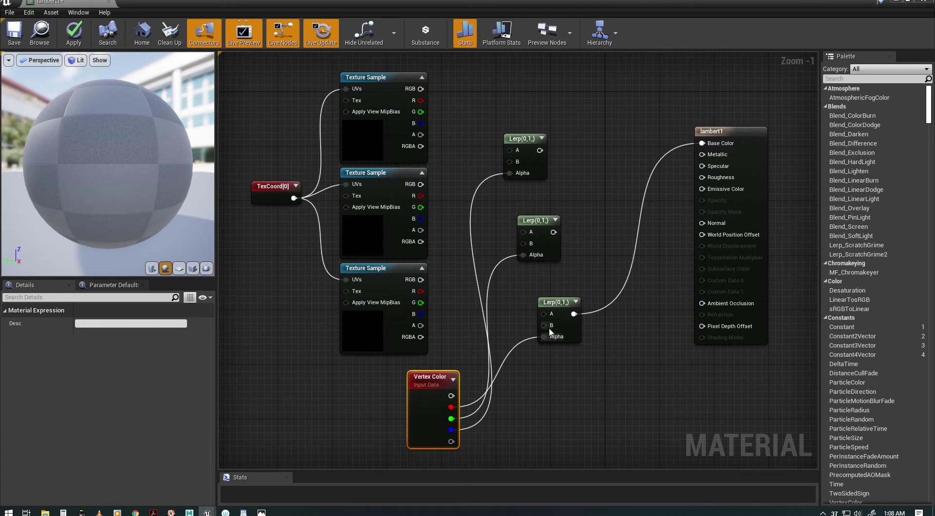
left_click_drag(555, 303, 610, 302)
left_click(541, 220)
left_click_drag(541, 220, 567, 229)
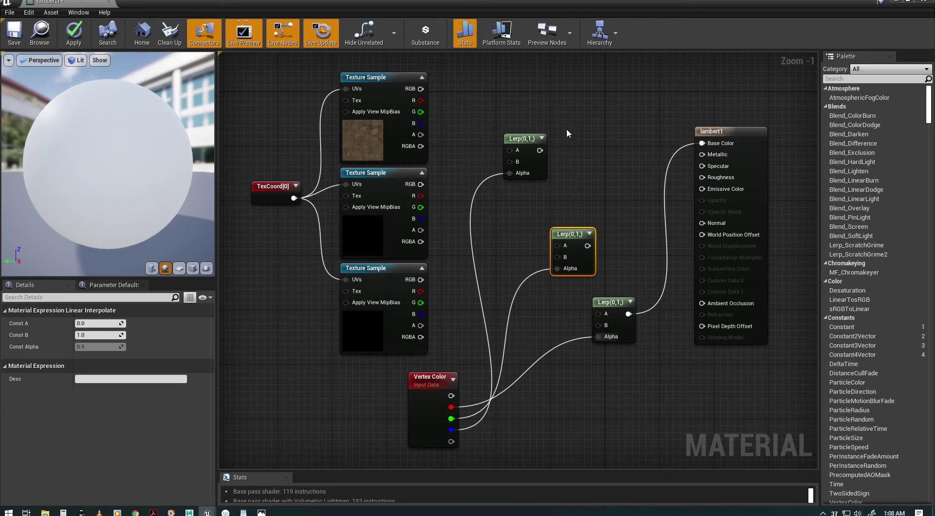
left_click_drag(539, 151, 596, 313)
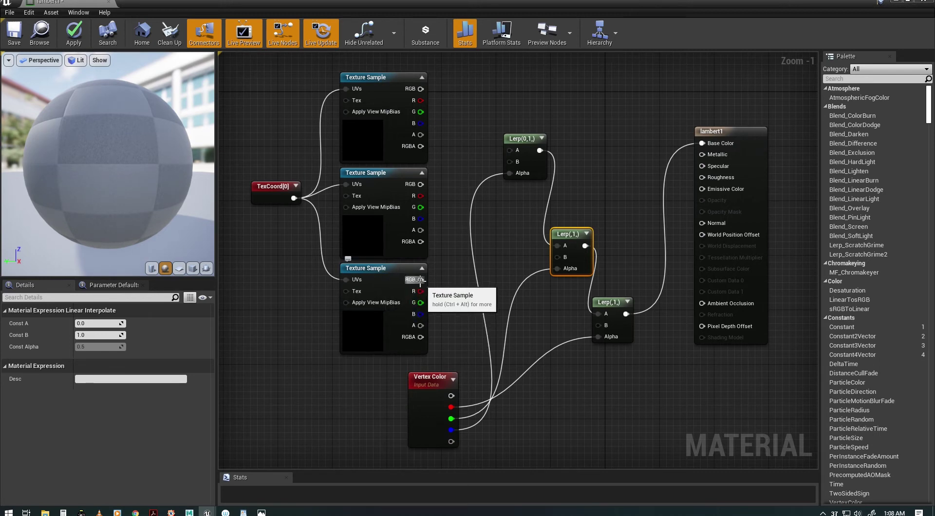
Step: Connect each texture sample's RGB to its matching Lerp's B input, and the lowest sample's RGB also to the upper Lerp's A
left_click(383, 268)
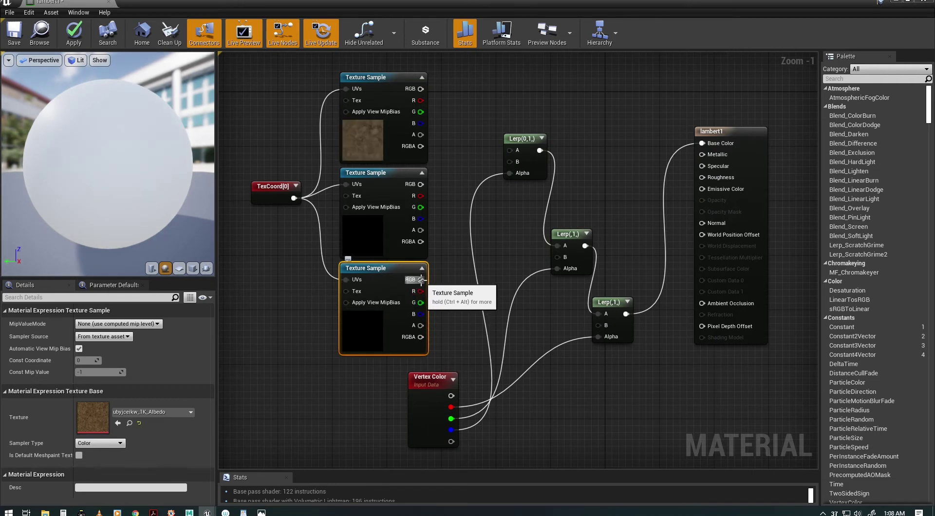
left_click_drag(421, 280, 600, 325)
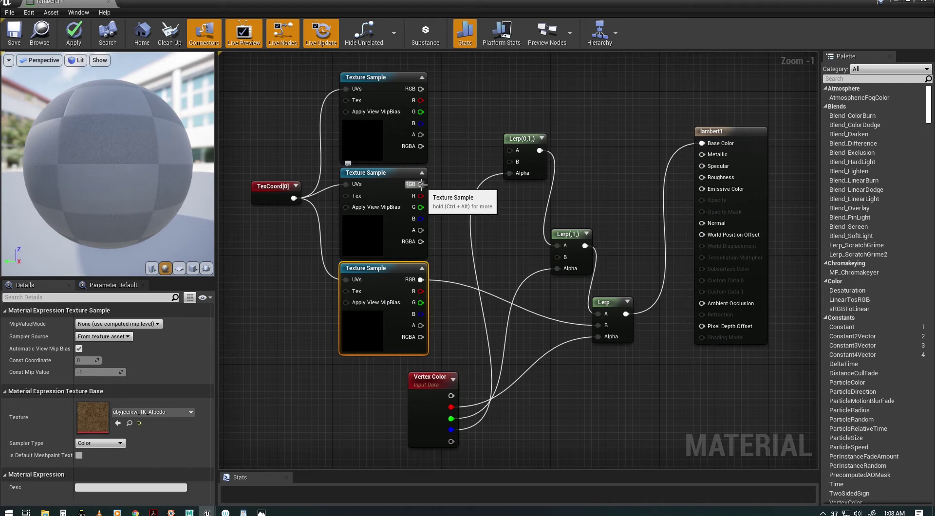
left_click_drag(420, 184, 552, 254)
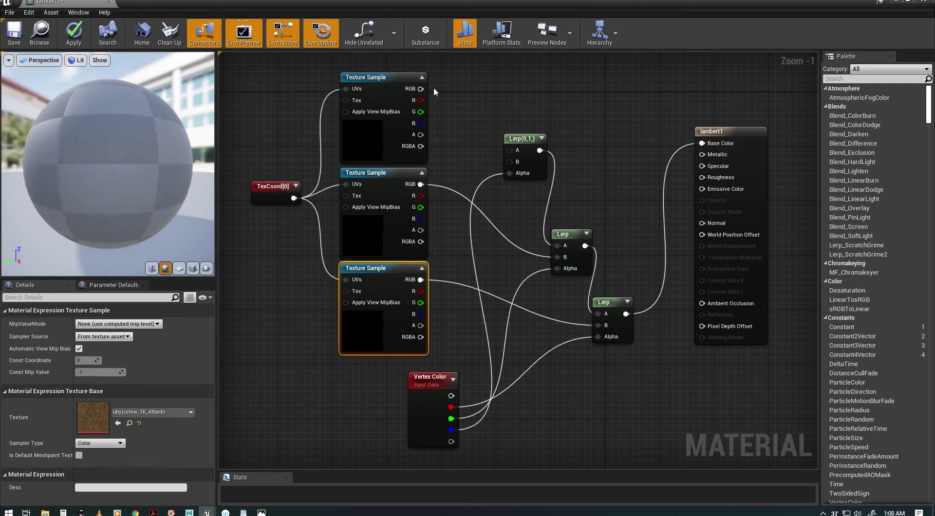
left_click_drag(421, 89, 510, 162)
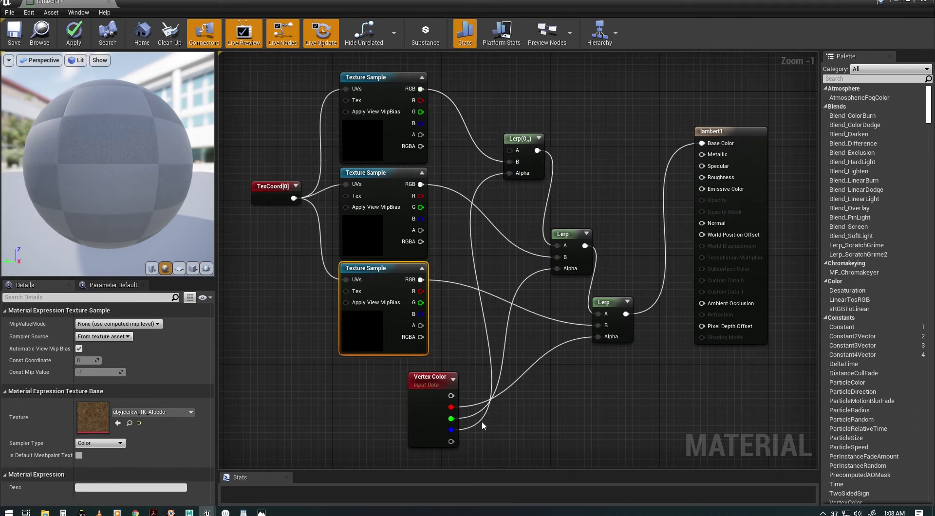
left_click_drag(421, 280, 511, 149)
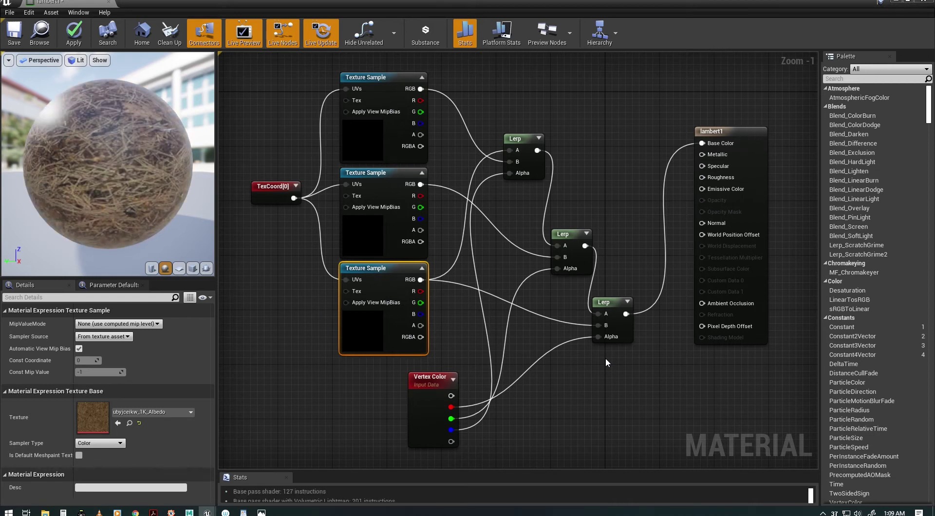
Step: Examine the textured material's shine on the preview sphere from several angles
left_click_drag(116, 169, 40, 150)
left_click_drag(123, 159, 50, 208)
left_click_drag(219, 182, 208, 183)
left_click(238, 212)
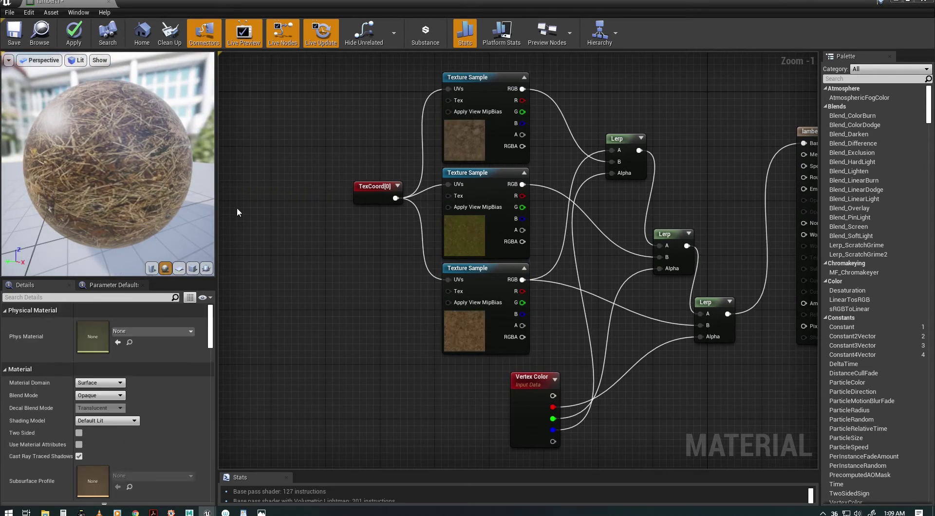
right_click_drag(735, 167, 630, 173)
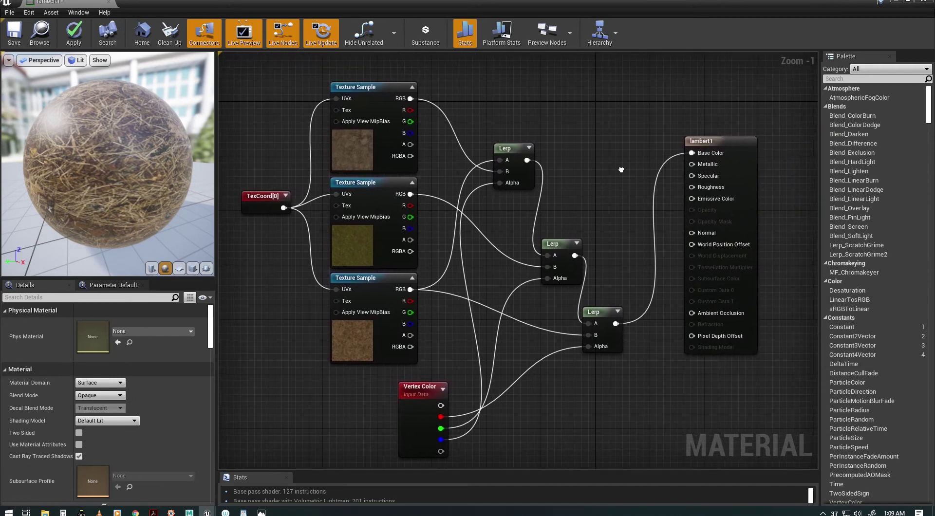
left_click_drag(132, 160, 90, 162)
left_click_drag(67, 132, 70, 151)
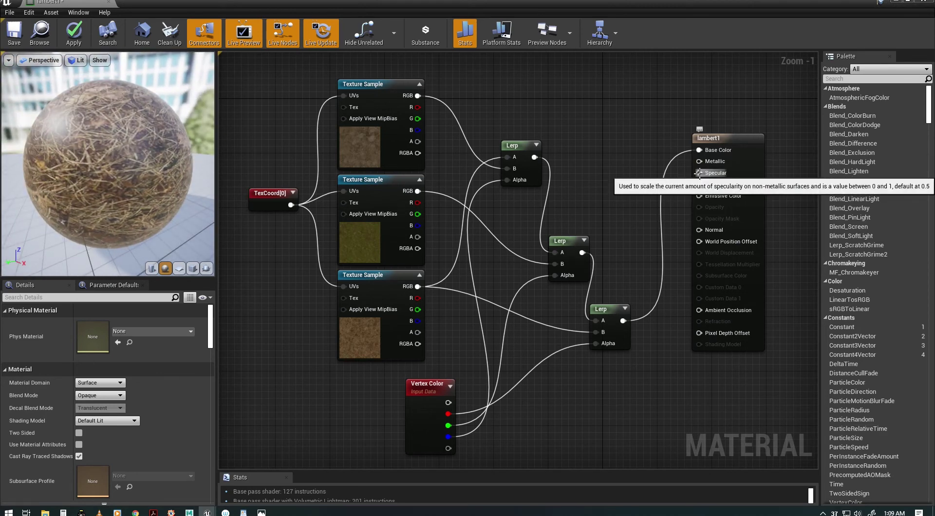
Step: Add a Constant node with value 0 and connect it to lambert1's Specular input
left_click(618, 124)
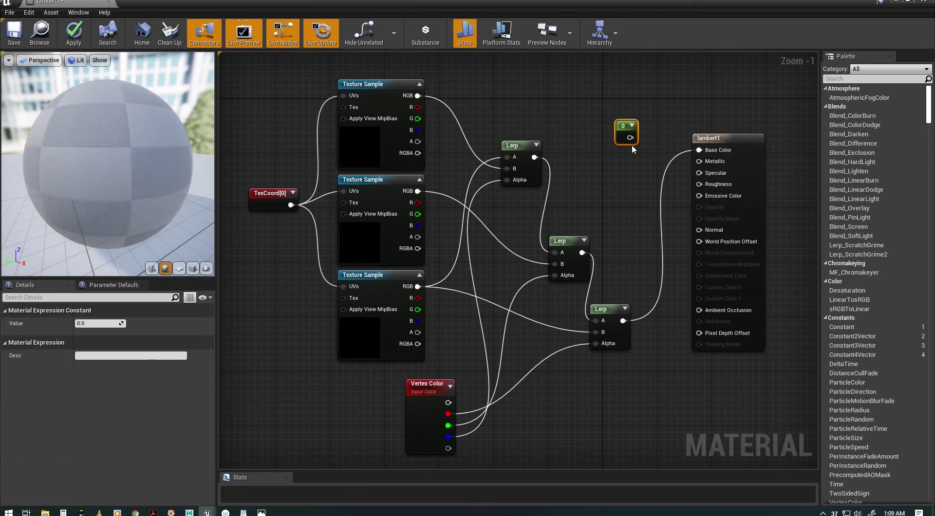
left_click_drag(630, 138, 699, 173)
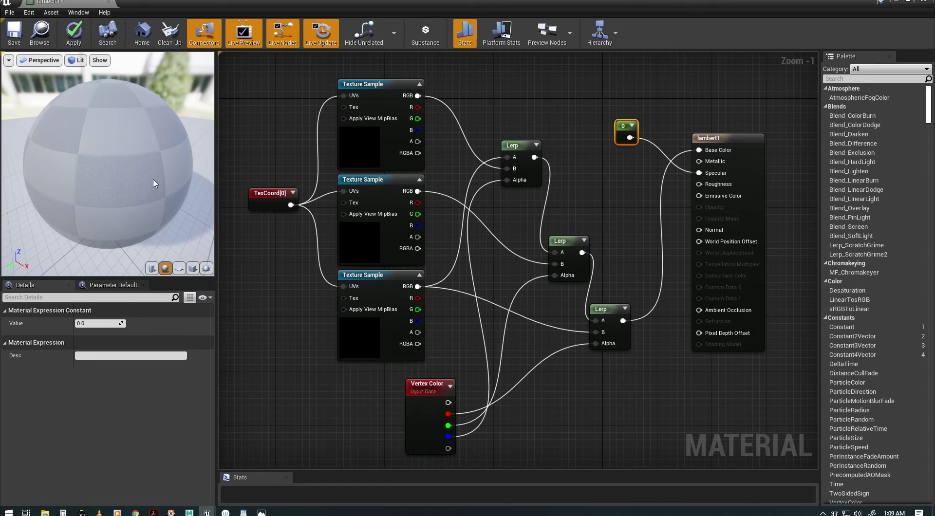
mouse_move(154, 183)
left_mouse_down()
mouse_move(116, 183)
mouse_move(143, 168)
left_mouse_up()
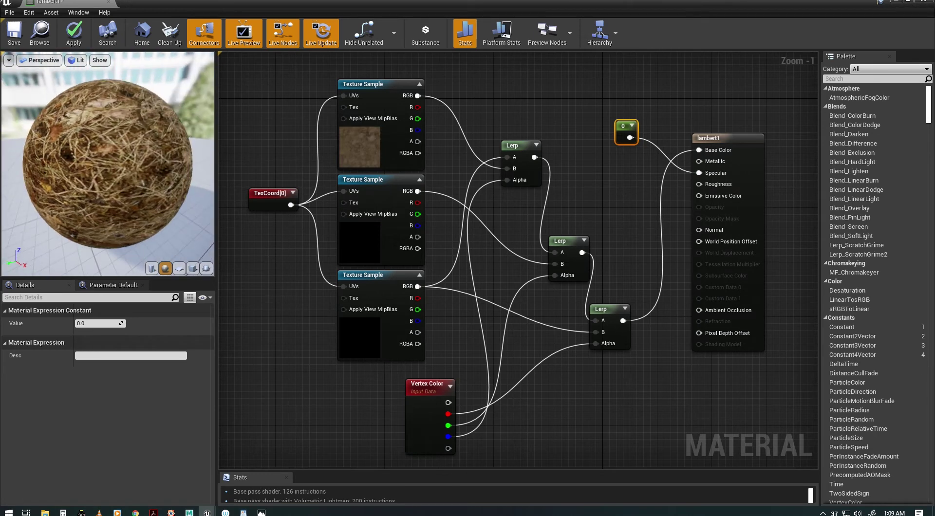
Step: Apply and save the lambert1 material, and close the material editor
left_click(75, 44)
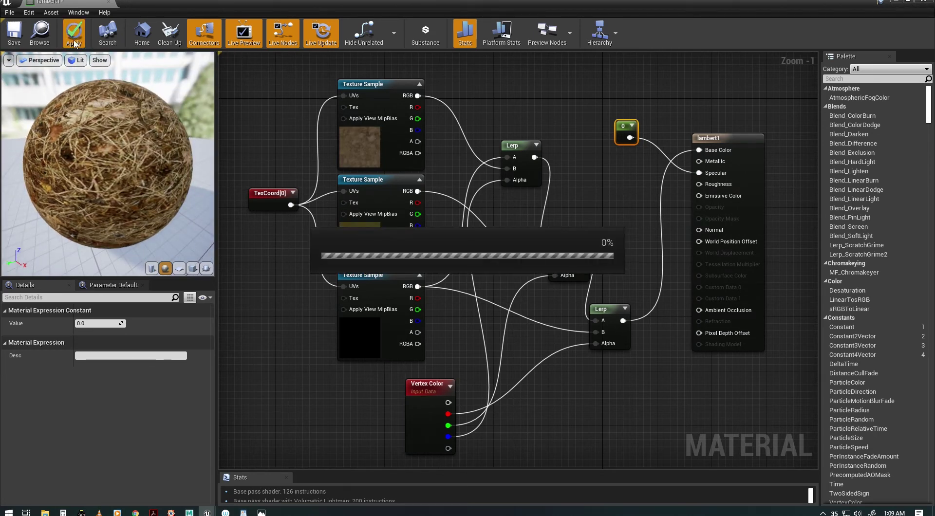
left_click(13, 35)
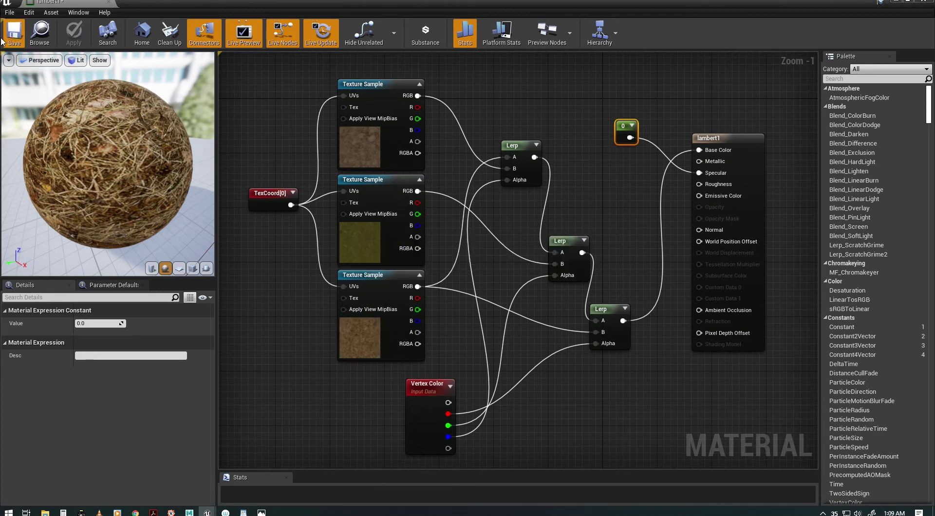
left_click(923, 2)
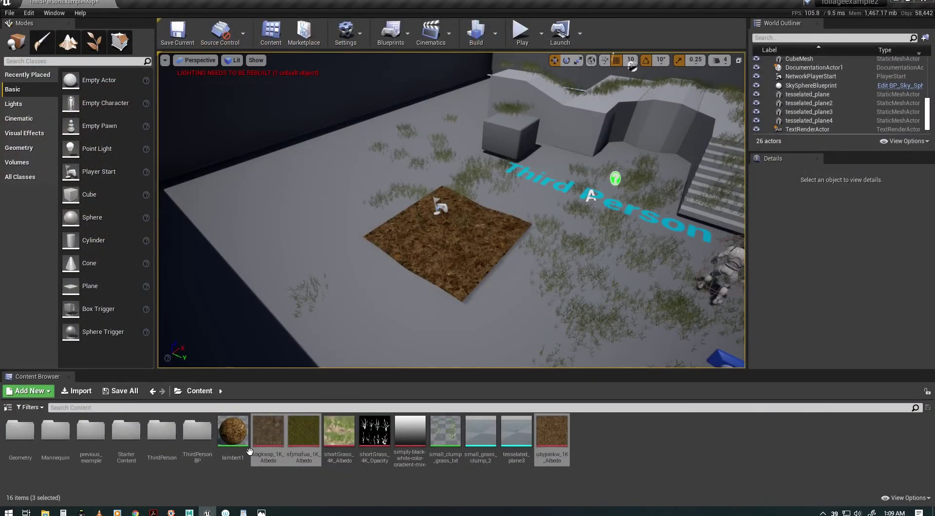
Step: Select the wavy plane tesselated_plane4 in the level and switch the editor to Paint mode
scroll(366, 285, "up", 5)
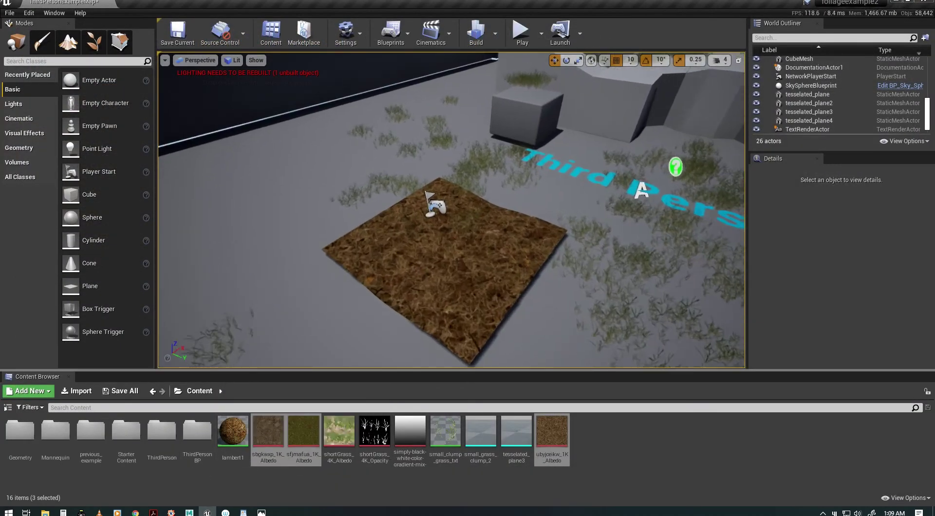
middle_click_drag(393, 252, 408, 331)
right_click_drag(396, 242, 326, 207, "alt")
left_click_drag(396, 241, 428, 234, "alt")
left_click_drag(510, 247, 465, 247, "alt")
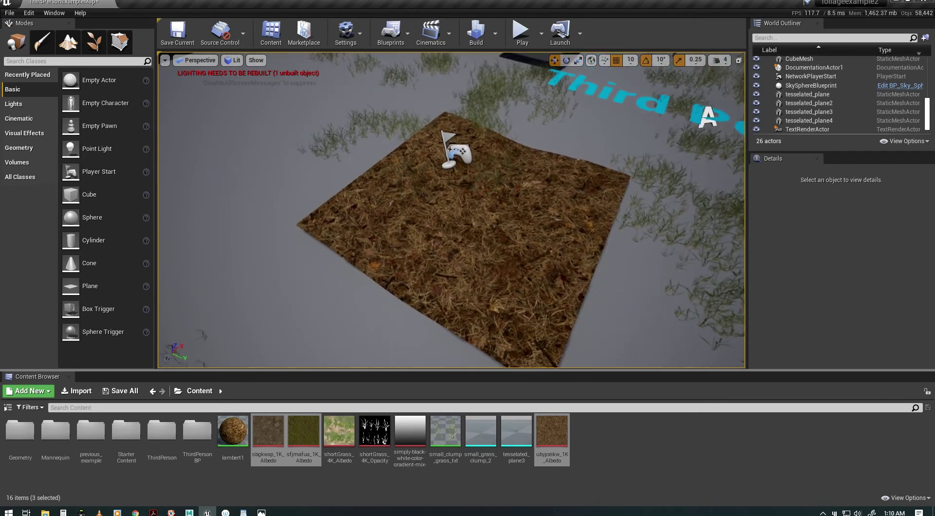
left_click(506, 249)
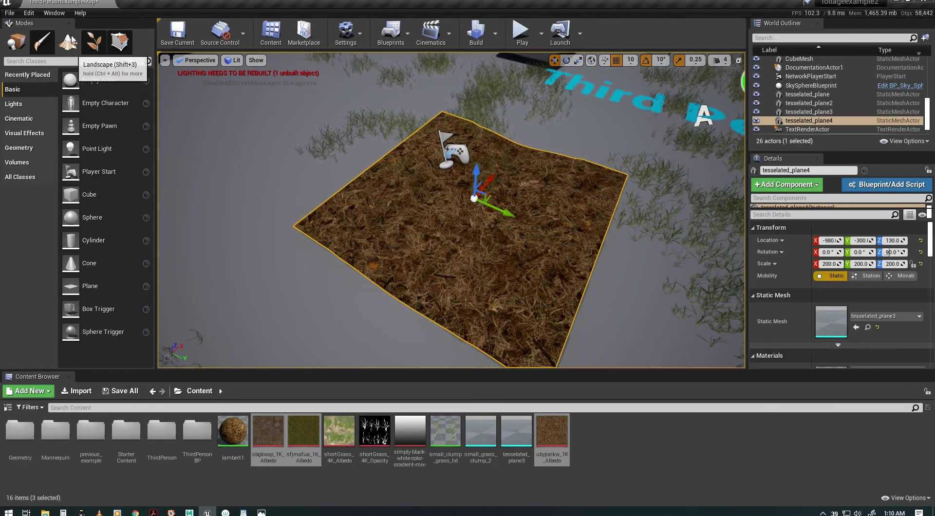
left_click(42, 41)
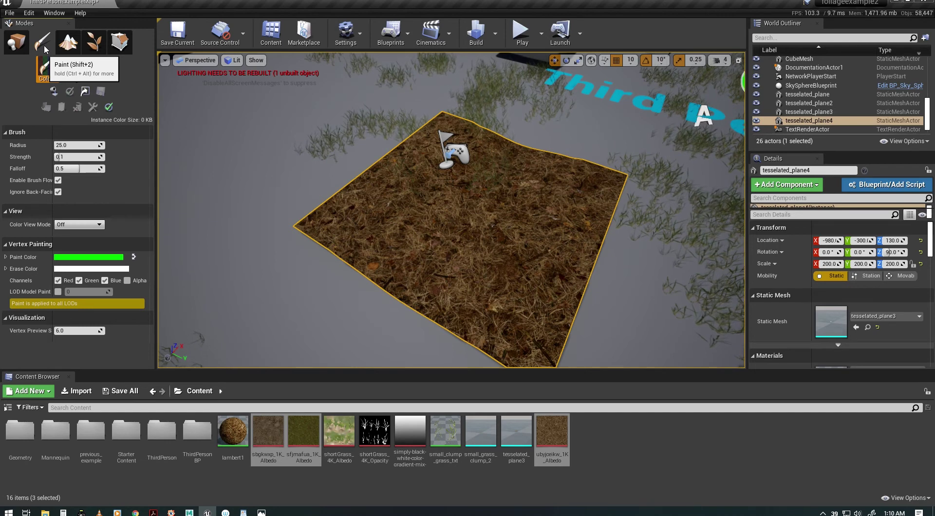
Step: Set the color view mode to RGB Channels and paint a green patch across the middle of the plane
left_click_drag(396, 242, 433, 212, "alt")
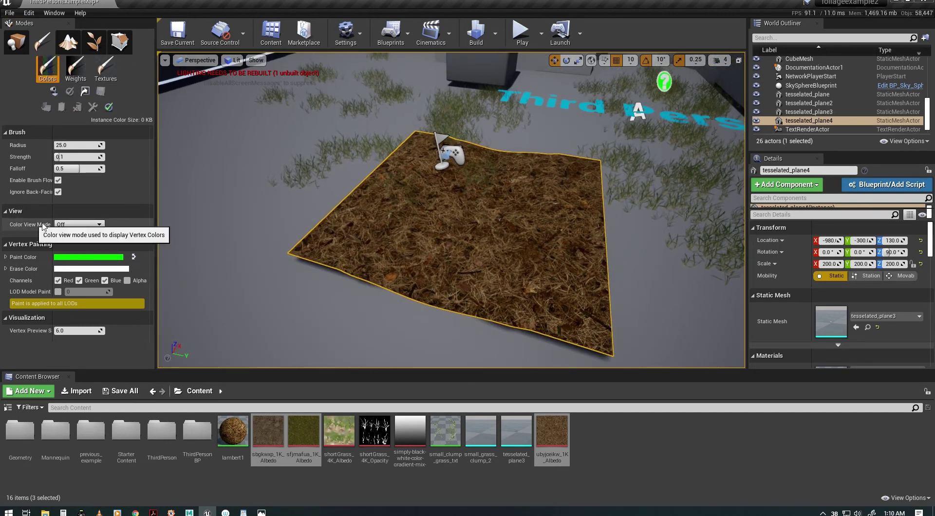
left_click(75, 224)
left_click(75, 239)
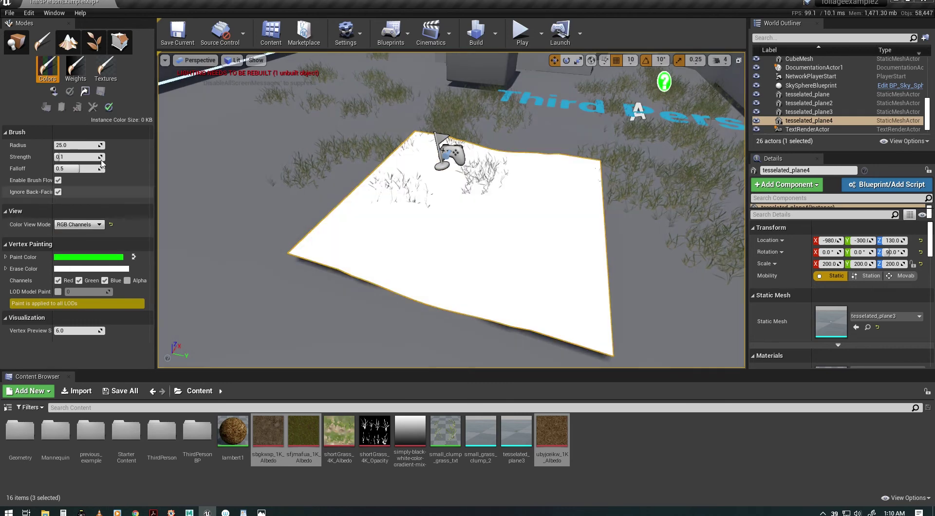
mouse_move(422, 259)
left_mouse_down("alt")
mouse_move(404, 256)
mouse_move(457, 263)
mouse_move(490, 254)
left_mouse_up("alt")
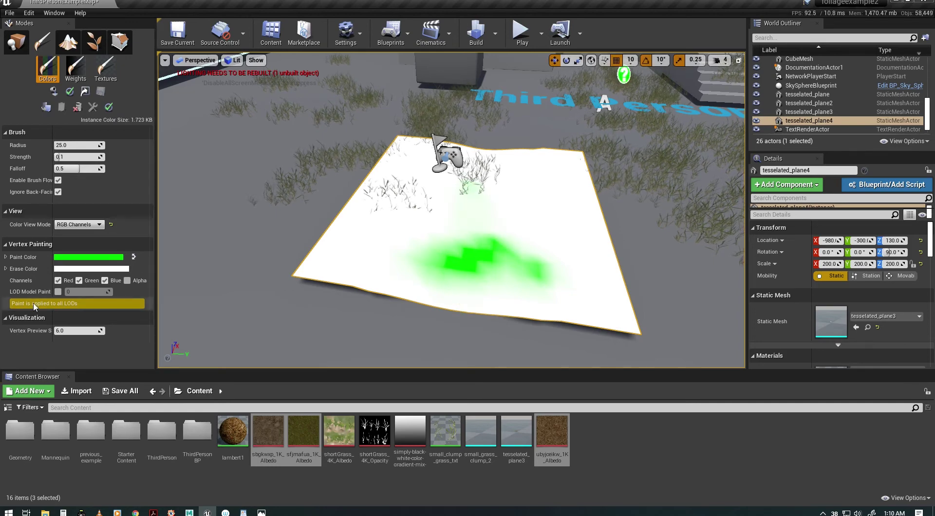
Step: Turn the color view mode off and paint a second patch of green moss texture beside the first one
left_click(80, 225)
left_click(81, 233)
left_click_drag(540, 260, 448, 255, "alt")
right_click_drag(448, 255, 476, 254, "alt")
left_click_drag(476, 254, 462, 251, "alt")
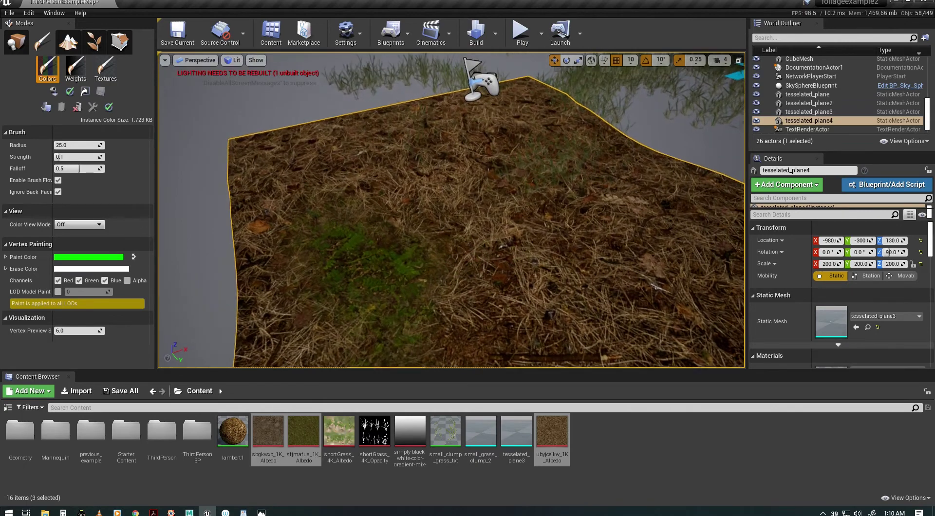
mouse_move(462, 296)
right_mouse_down()
mouse_move(467, 285)
mouse_move(487, 287)
mouse_move(461, 296)
right_mouse_up()
left_click_drag(494, 226, 480, 192)
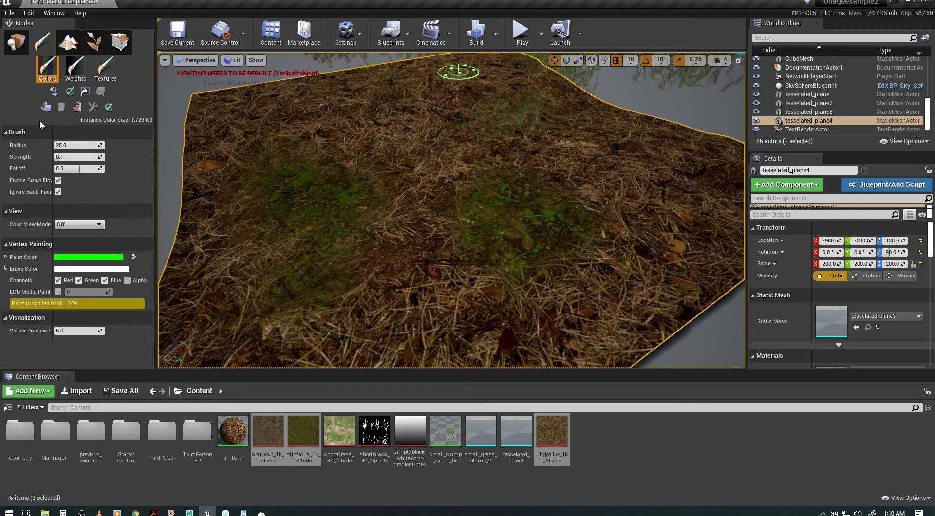
Step: Set the brush strength to 0.5 and paint broad green areas over the plane, including along its edges
left_click(77, 157)
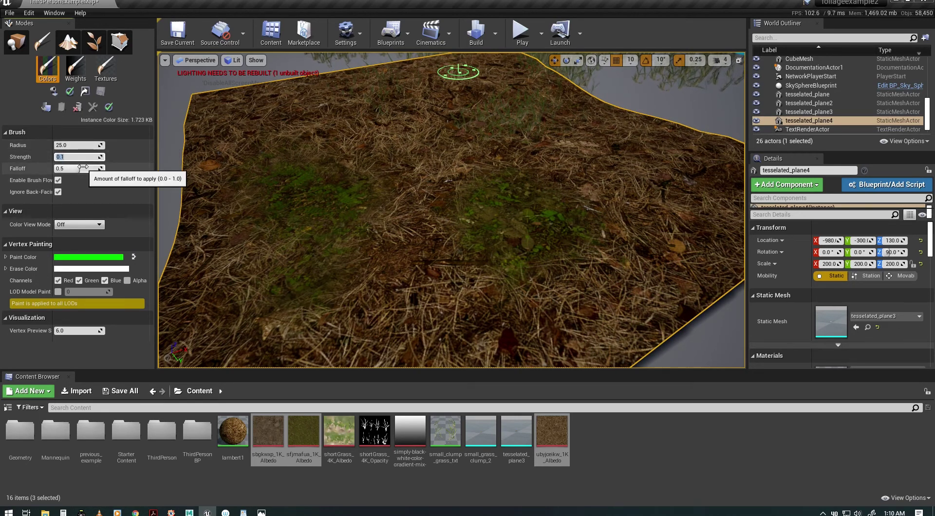
key("Return")
mouse_move(476, 215)
left_mouse_down()
mouse_move(532, 271)
mouse_move(598, 198)
mouse_move(565, 195)
mouse_move(385, 120)
mouse_move(395, 148)
left_mouse_up()
mouse_move(543, 160)
left_mouse_down()
mouse_move(572, 170)
mouse_move(428, 225)
mouse_move(358, 287)
mouse_move(631, 273)
mouse_move(584, 229)
left_mouse_up()
key("f")
left_click_drag(549, 300, 628, 295, "alt")
right_click_drag(548, 301, 642, 300, "alt")
mouse_move(496, 292)
left_mouse_down()
mouse_move(553, 307)
mouse_move(594, 109)
mouse_move(605, 319)
mouse_move(560, 178)
mouse_move(588, 334)
mouse_move(584, 231)
mouse_move(363, 114)
mouse_move(234, 195)
mouse_move(337, 120)
left_mouse_up()
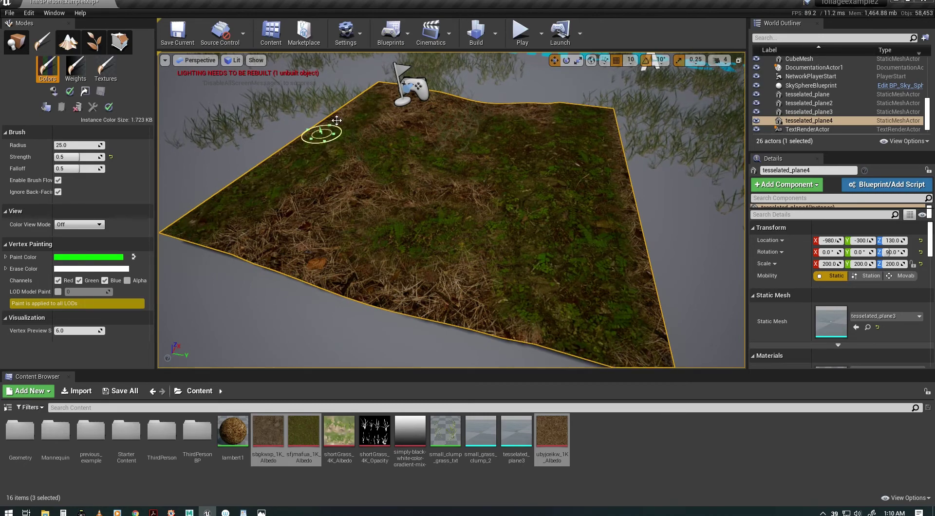
Step: Switch to Place mode and duplicate the painted plane along the X axis to X -580, edge to edge with the original
right_click_drag(597, 271, 568, 267, "alt")
left_click_drag(569, 268, 487, 267, "alt")
right_click_drag(486, 268, 525, 268, "alt")
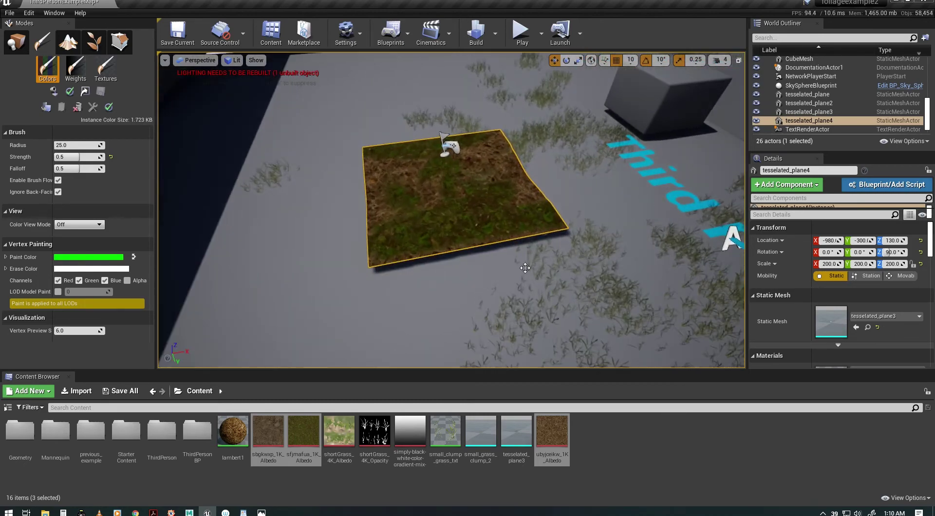
key("shift+1")
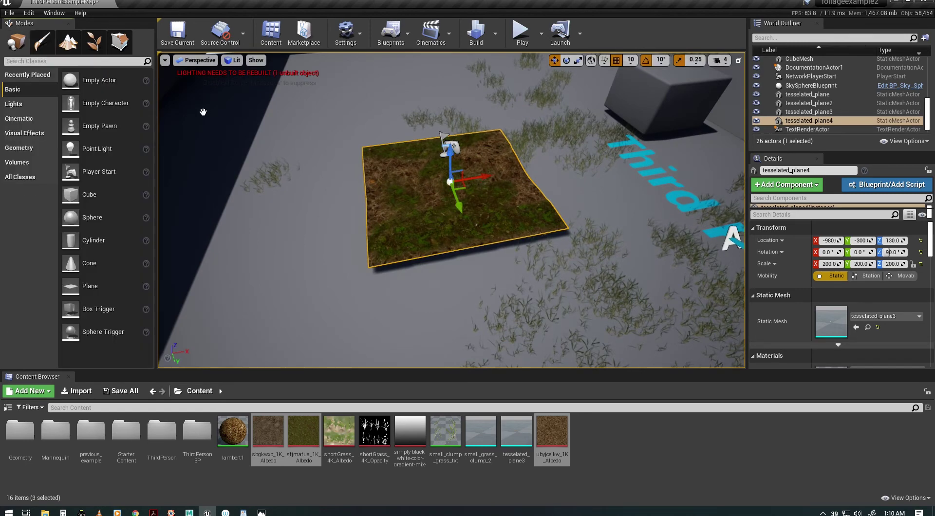
left_click_drag(481, 178, 634, 163, "alt")
Step: Examine the two painted planes and the seam between them from several angles
right_click_drag(539, 209, 619, 209, "alt")
middle_click_drag(539, 209, 336, 200, "alt")
mouse_move(539, 209)
right_mouse_down("alt")
mouse_move(642, 209)
mouse_move(540, 209)
right_mouse_up("alt")
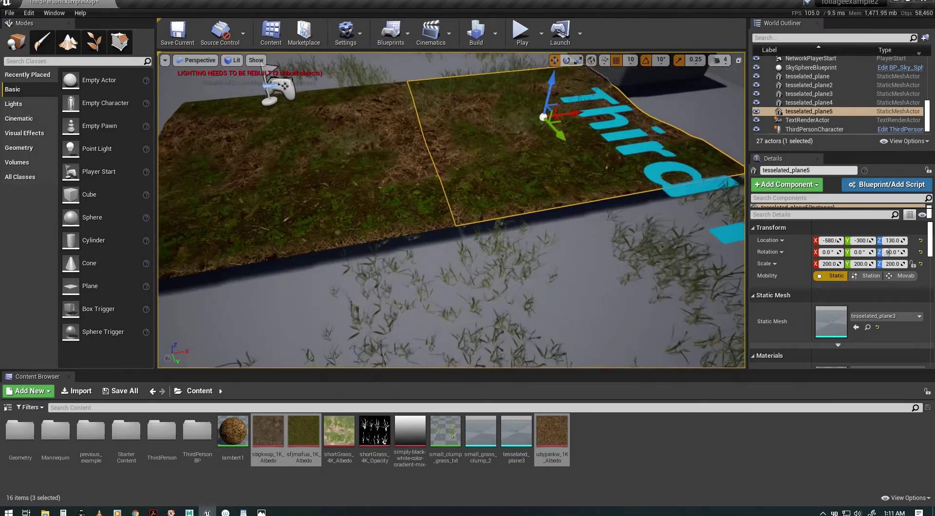
right_click_drag(439, 236, 393, 235, "alt")
left_click_drag(393, 235, 556, 259, "alt")
right_click_drag(469, 268, 433, 267, "alt")
mouse_move(465, 289)
left_mouse_down("alt")
mouse_move(424, 279)
mouse_move(460, 288)
mouse_move(434, 297)
mouse_move(453, 297)
left_mouse_up("alt")
mouse_move(474, 316)
middle_mouse_down("alt")
mouse_move(463, 319)
mouse_move(465, 310)
middle_mouse_up("alt")
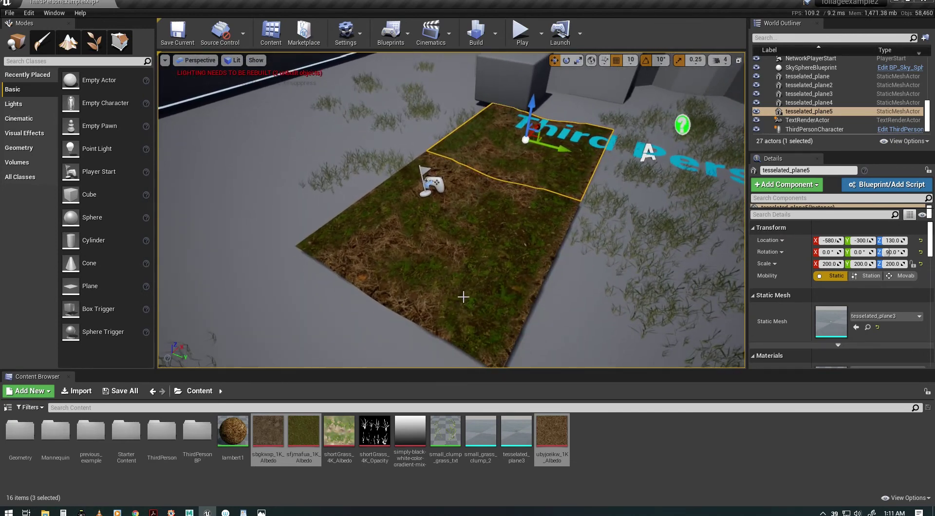
left_click_drag(463, 297, 463, 296, "alt")
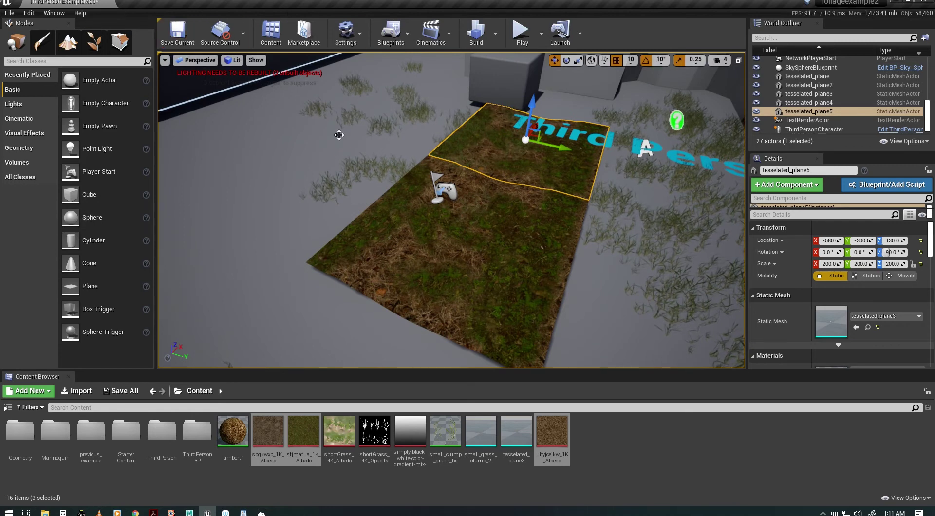
Step: Return to Paint mode, show the RGB Channels color view, and add tesselated_plane4 to the selection
left_click(43, 39)
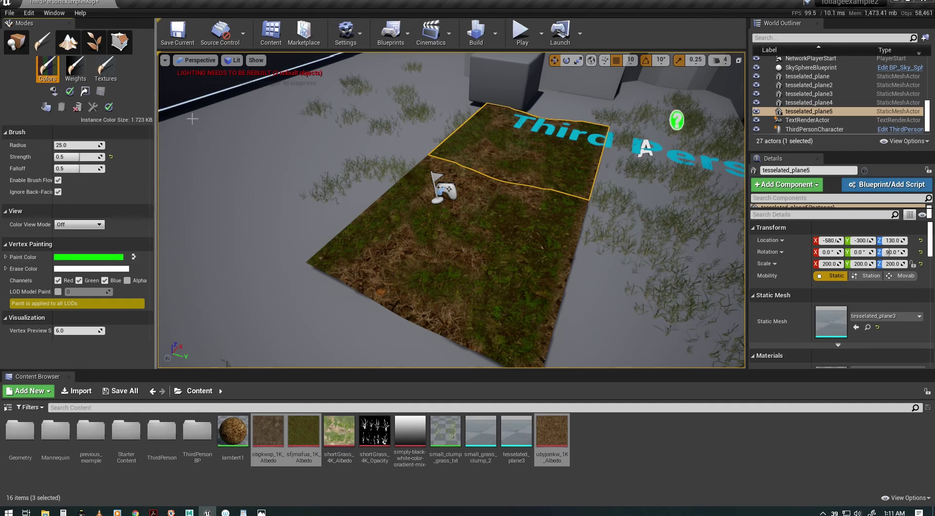
left_click(76, 225)
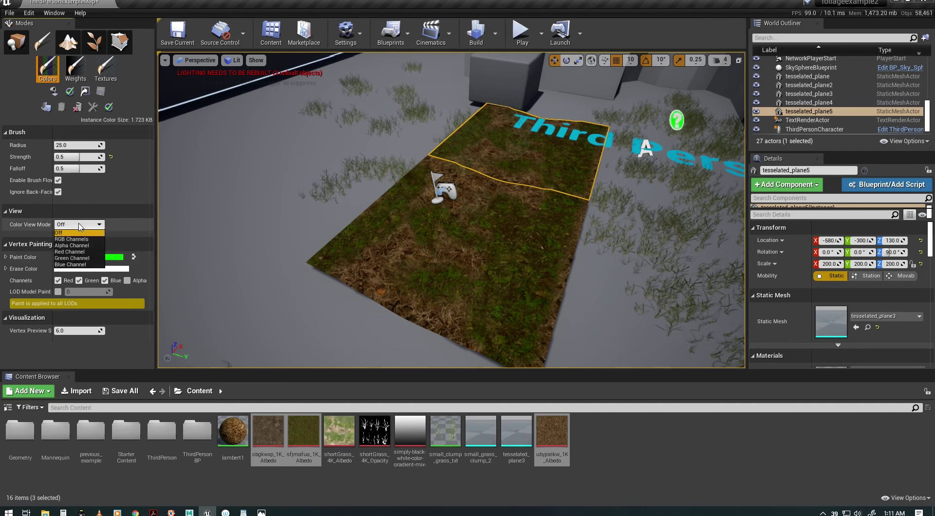
left_click(76, 242)
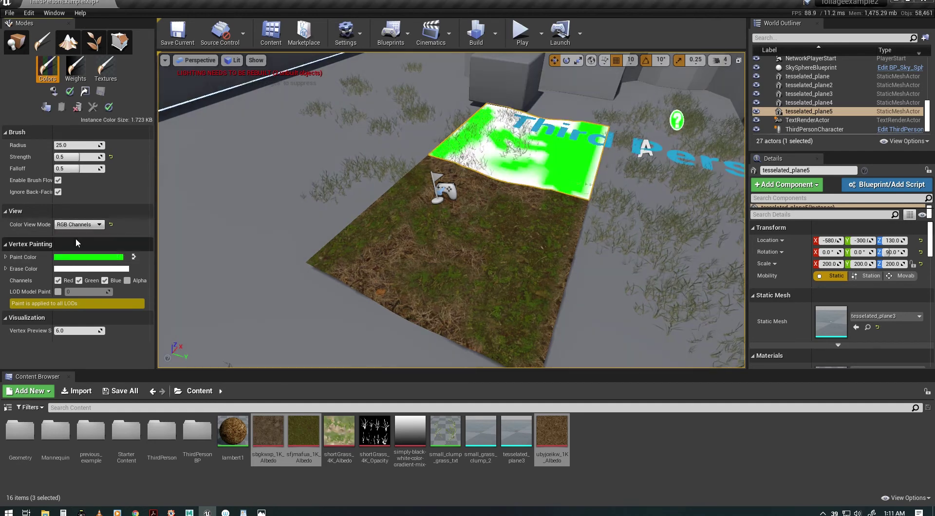
left_click(503, 269, "ctrl")
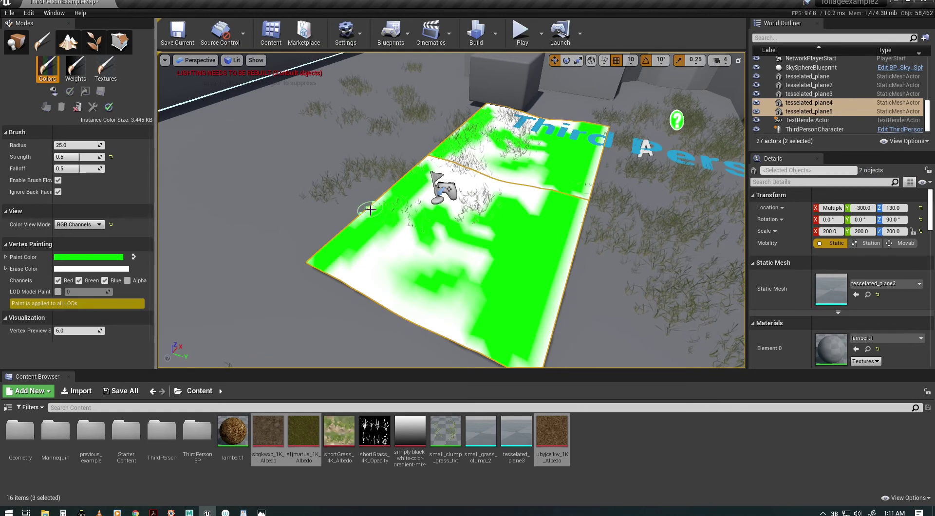
Step: Set the paint color to white (255, 255, 255) and paint both planes fully white, enlarging the brush radius to about 181
left_click(74, 258)
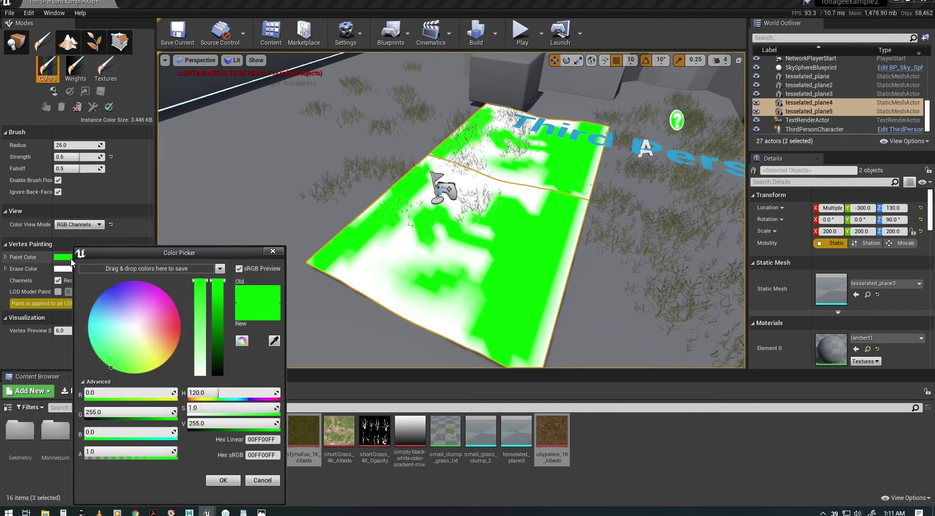
left_click_drag(199, 323, 200, 374)
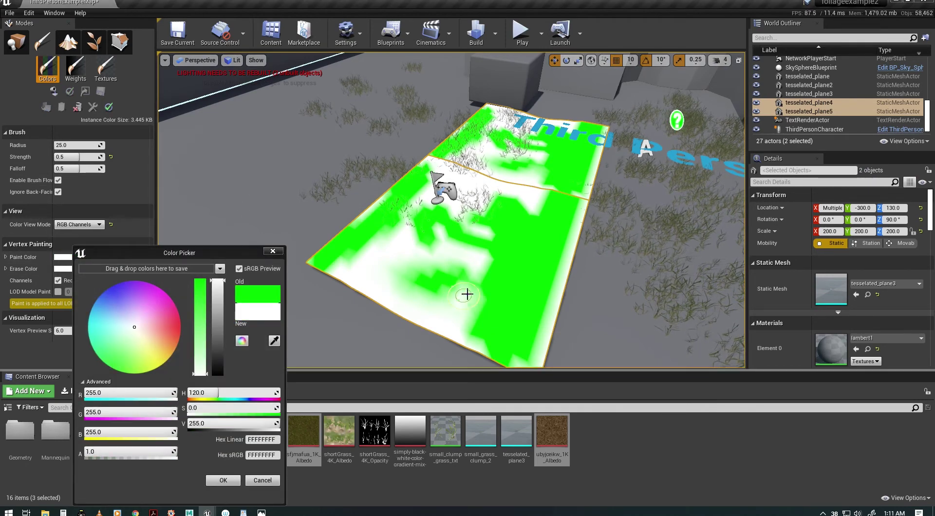
left_click_drag(465, 292, 539, 227)
mouse_move(377, 200)
left_mouse_down()
mouse_move(323, 260)
mouse_move(456, 203)
left_mouse_up()
mouse_move(419, 269)
left_mouse_down()
mouse_move(438, 319)
mouse_move(509, 355)
mouse_move(557, 264)
left_mouse_up()
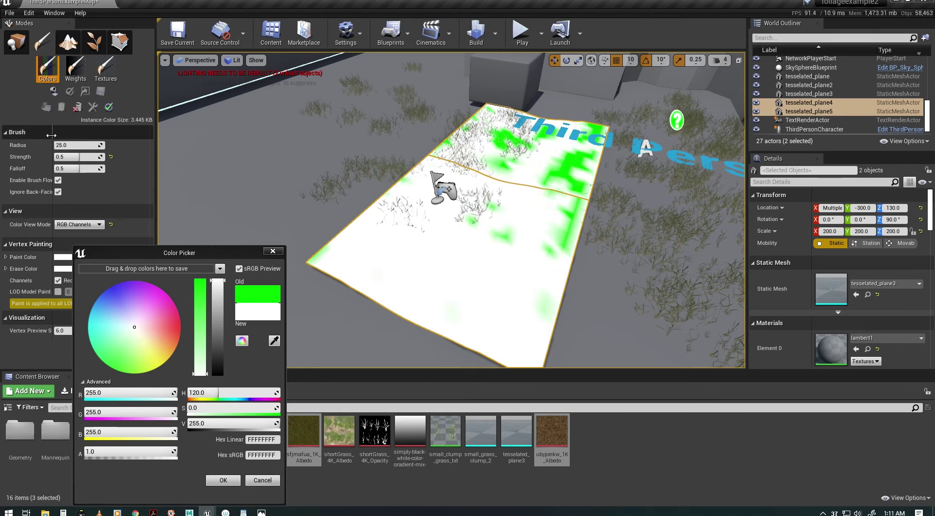
left_click_drag(73, 145, 95, 145)
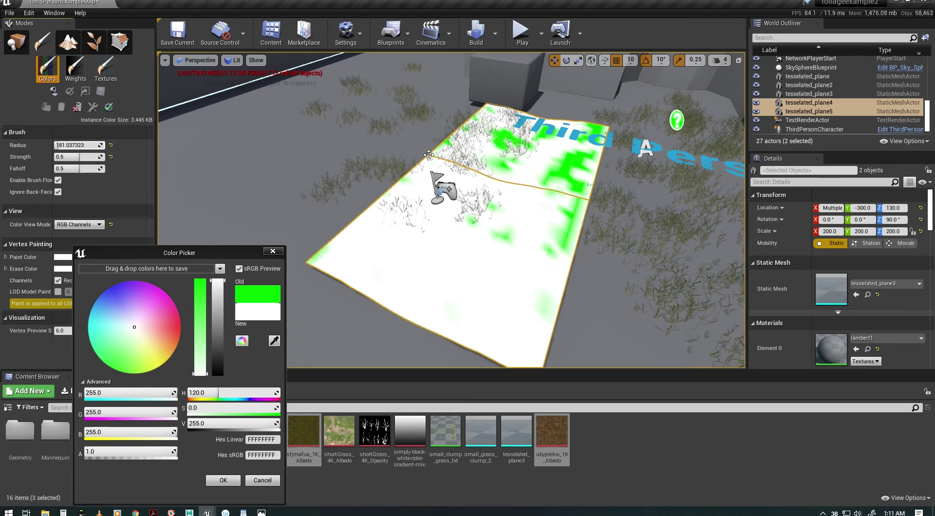
mouse_move(429, 155)
left_mouse_down()
mouse_move(543, 202)
mouse_move(469, 157)
mouse_move(409, 280)
mouse_move(556, 316)
left_mouse_up()
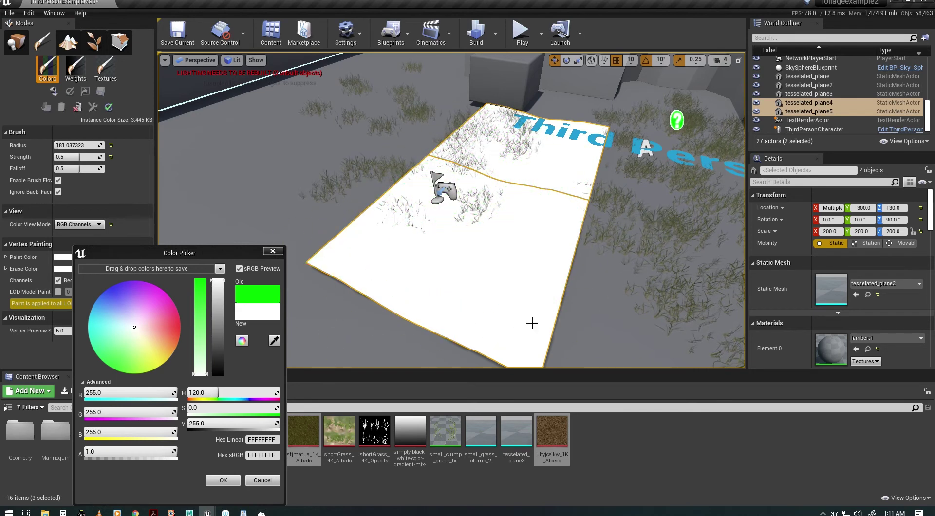
Step: Set the brush radius to 20 and turn the color view mode off to show the textured planes
left_click(67, 144)
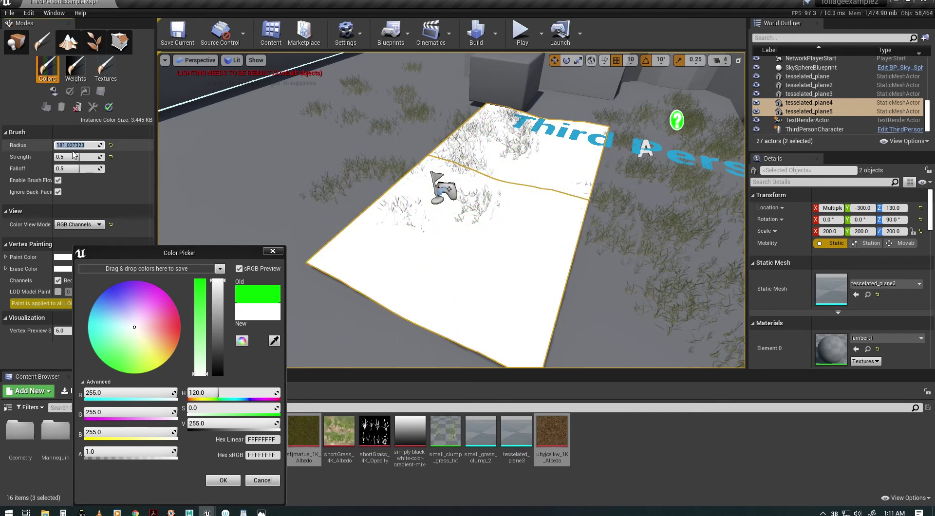
left_click(273, 251)
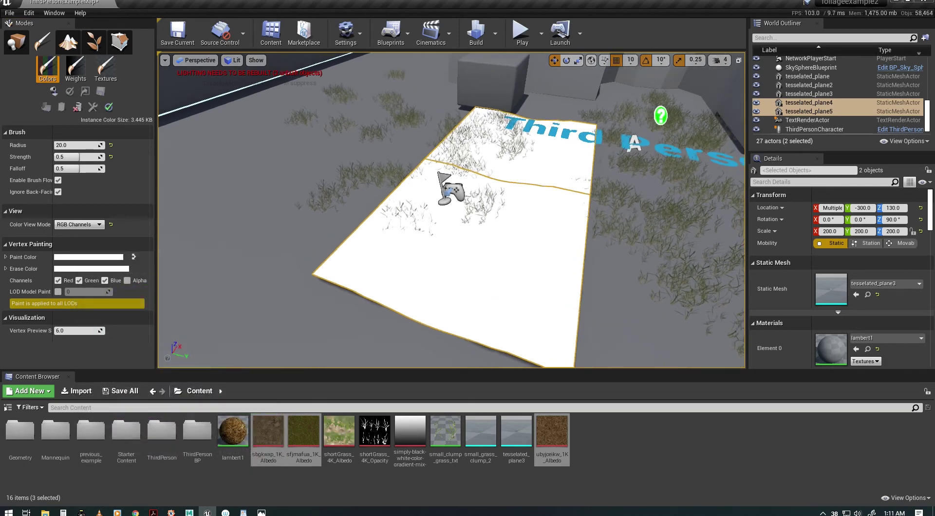
left_click(80, 225)
left_click(63, 233)
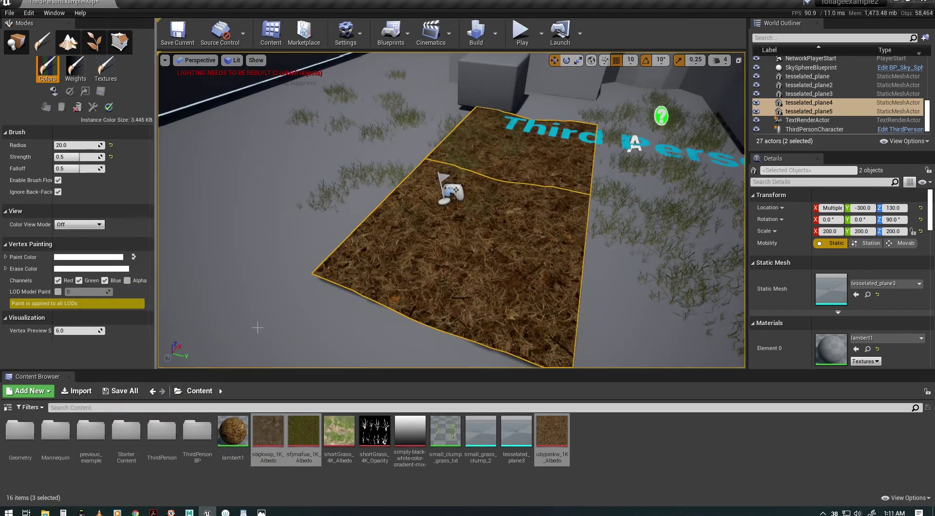
left_click_drag(438, 292, 389, 287, "alt")
mouse_move(390, 287)
right_mouse_down("alt")
mouse_move(467, 287)
mouse_move(390, 287)
right_mouse_up("alt")
left_click_drag(389, 287, 411, 285, "alt")
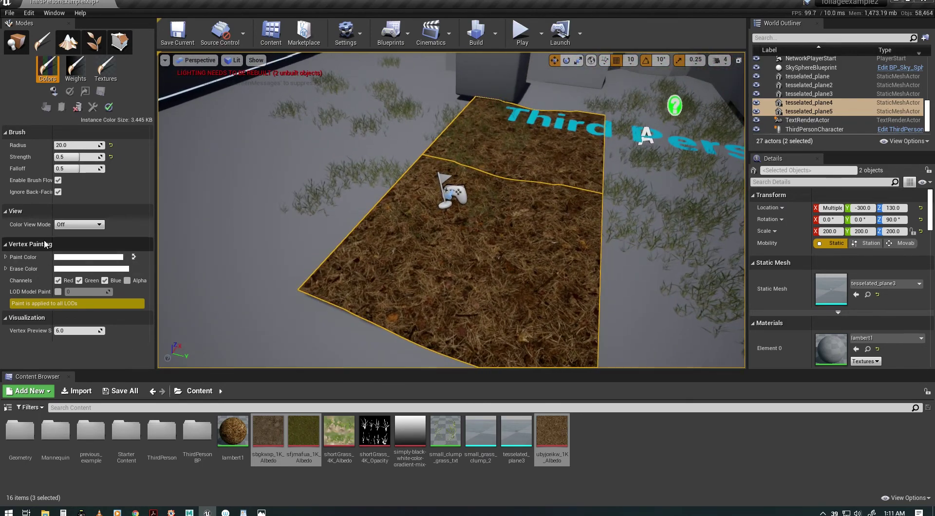
Step: Set the paint color to pure red (R 255, G 0, B 0)
left_click(80, 257)
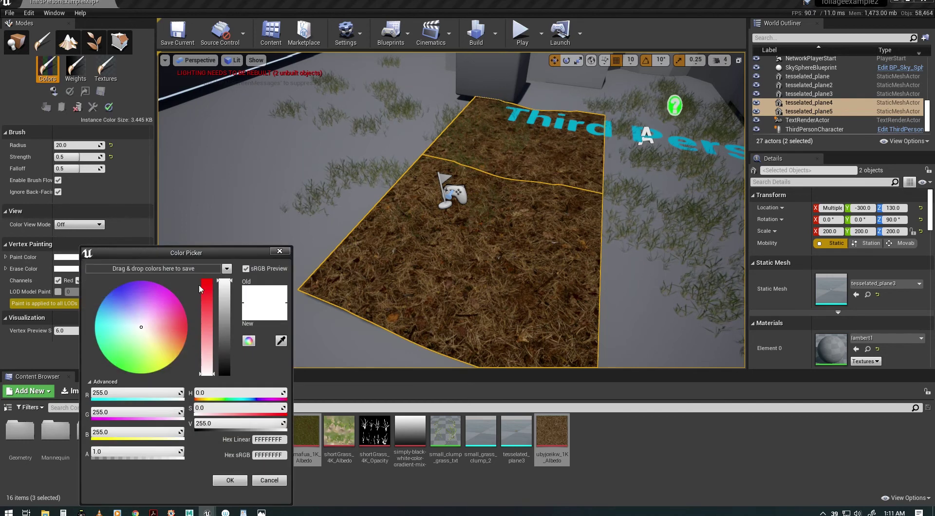
left_click_drag(206, 305, 227, 255)
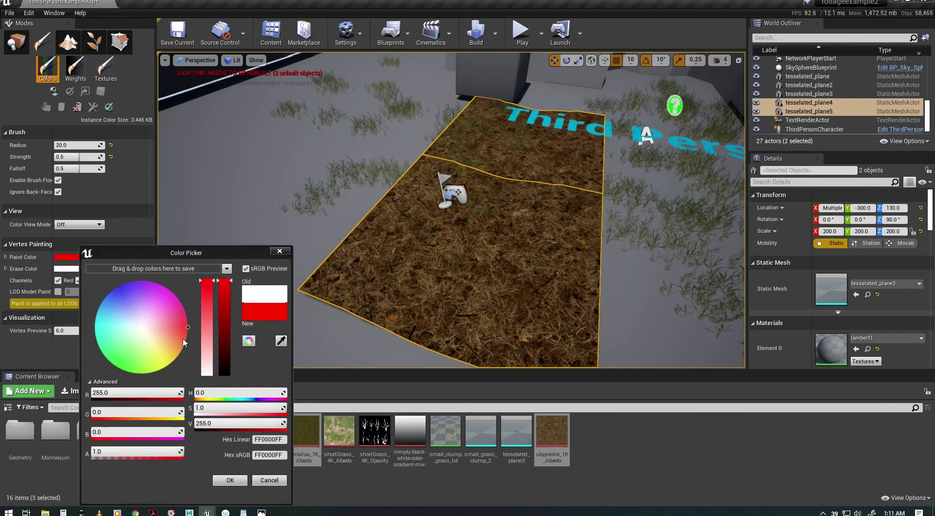
left_click(229, 481)
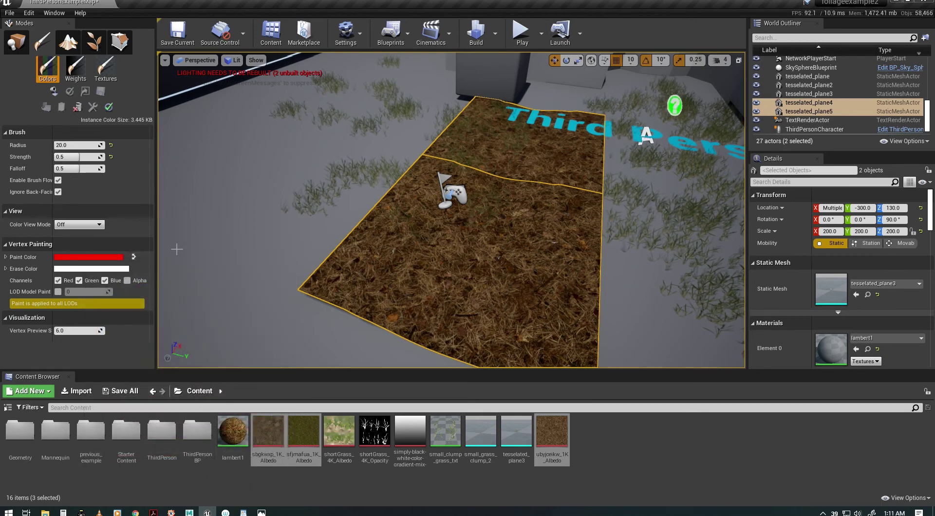
left_click(89, 257)
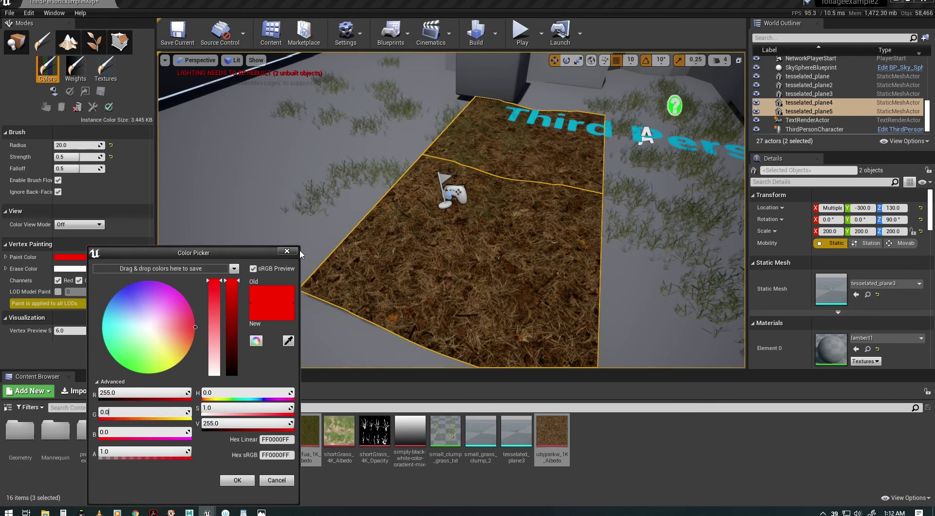
left_click(287, 251)
Step: Test a stroke with paint color R 0, G 255, B 0 on the near plane and undo it
left_click(19, 257)
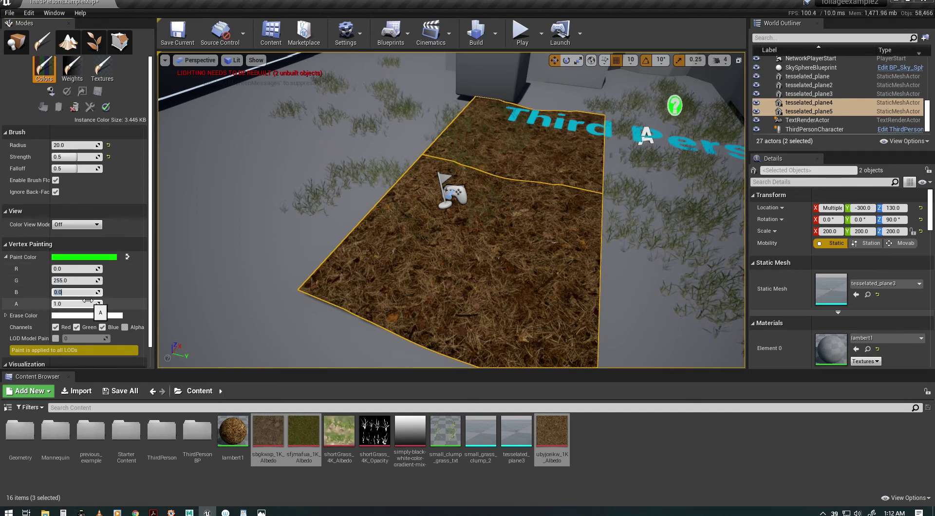
left_click_drag(492, 220, 470, 283)
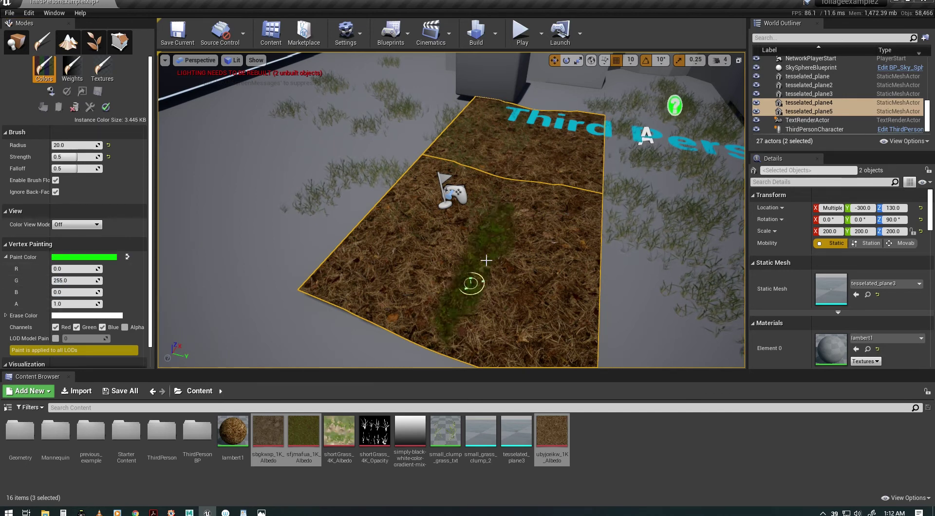
key("ctrl+z")
Step: Set the paint color to R 0, G 0, B 255 and paint a strip of the dirt texture along the middle of the near plane
left_click(73, 280)
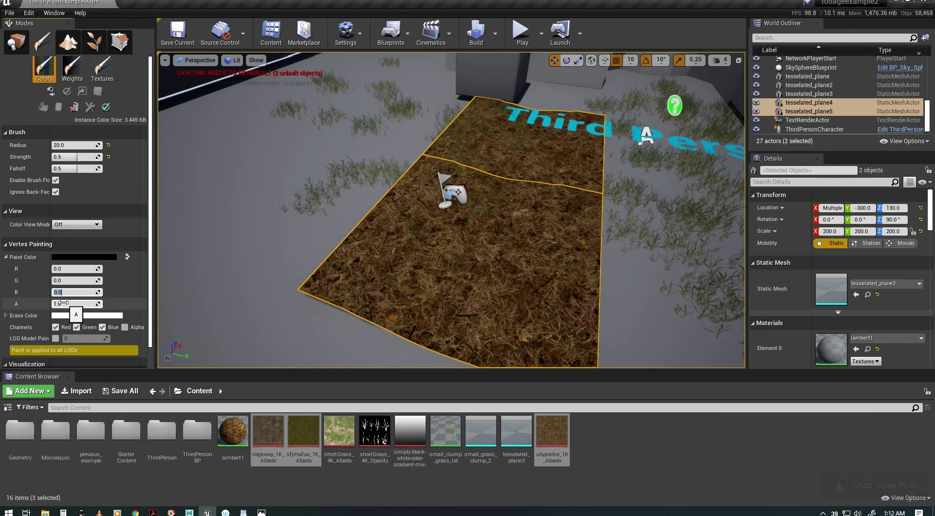
type("255")
key("Tab")
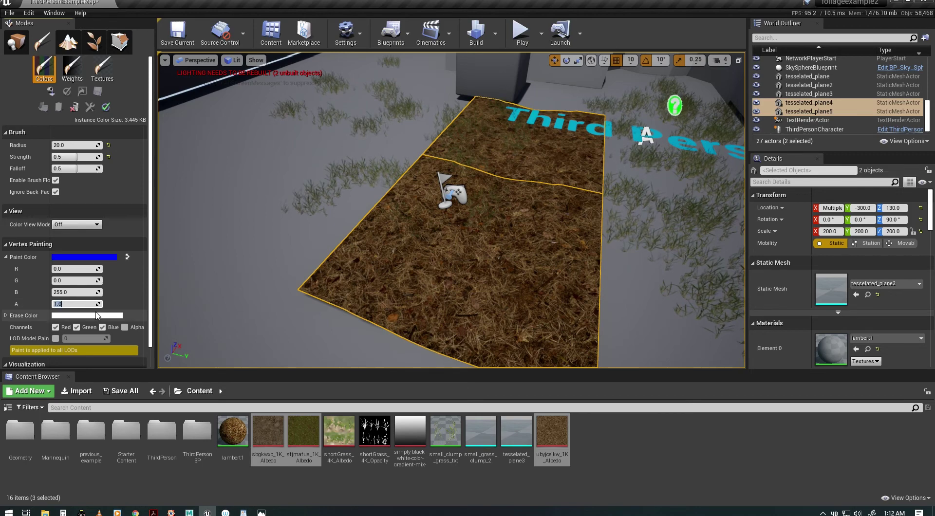
mouse_move(428, 317)
left_mouse_down()
mouse_move(470, 229)
mouse_move(502, 244)
left_mouse_up()
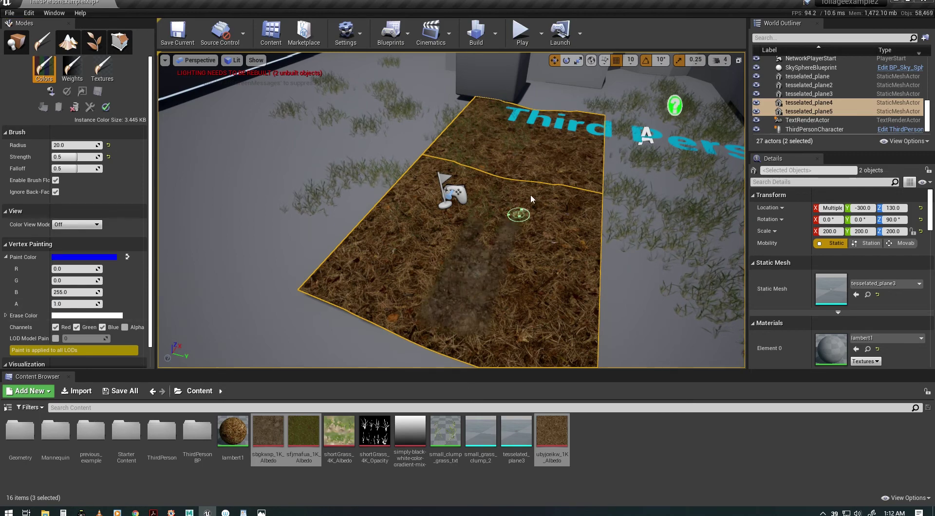
mouse_move(454, 289)
left_mouse_down("alt")
mouse_move(389, 265)
mouse_move(433, 287)
mouse_move(457, 279)
mouse_move(451, 288)
left_mouse_up("alt")
right_click_drag(451, 292, 460, 318, "alt")
middle_click_drag(476, 314, 436, 312, "alt")
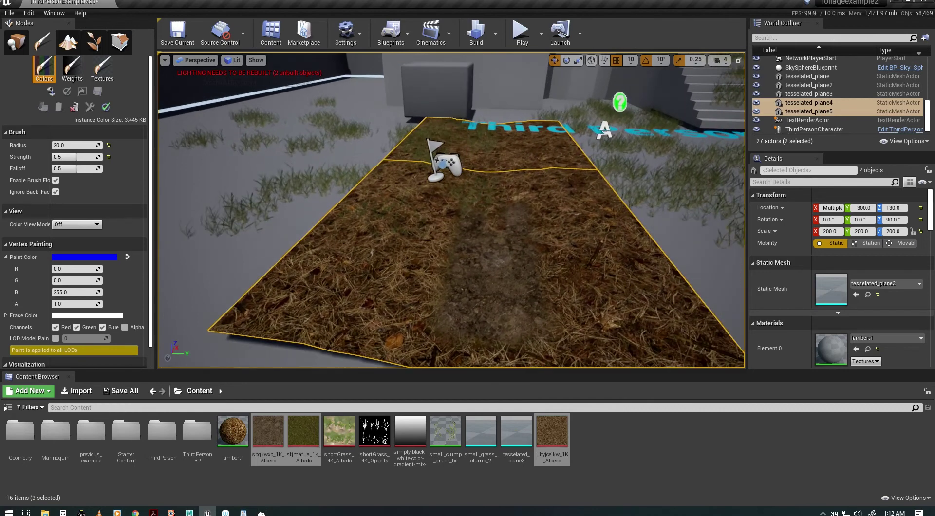
Step: Set the brush radius to 30 and paint a wider dirt path along the middle of both planes
left_click_drag(440, 280, 468, 221)
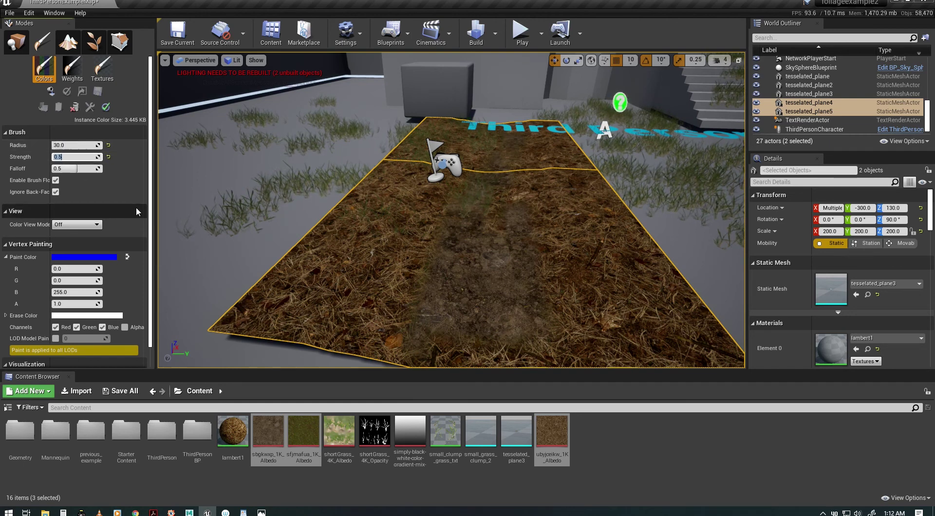
mouse_move(484, 310)
left_mouse_down()
mouse_move(544, 337)
mouse_move(518, 229)
left_mouse_up()
mouse_move(461, 142)
left_mouse_down()
mouse_move(395, 358)
mouse_move(407, 307)
left_mouse_up()
left_click_drag(525, 238, 360, 268, "alt")
left_click_drag(555, 271, 467, 273, "alt")
left_click_drag(567, 239, 553, 239, "alt")
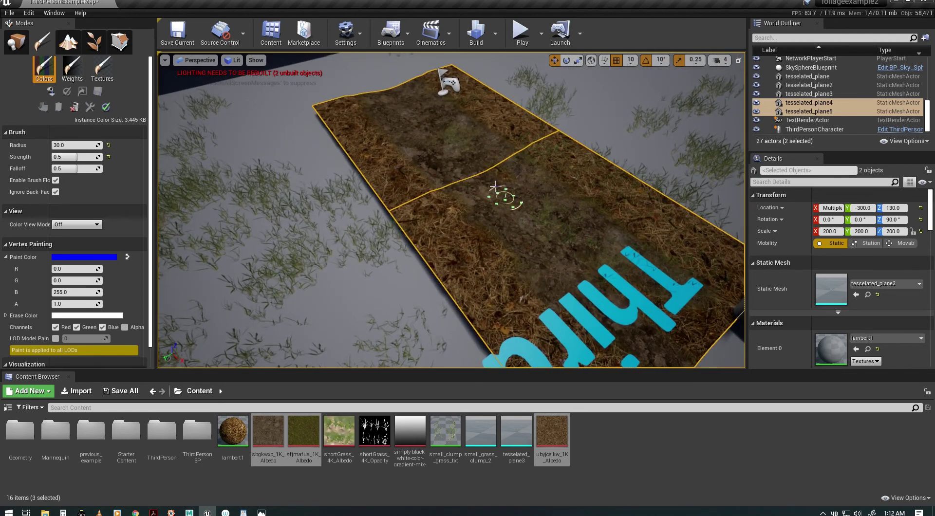
mouse_move(447, 202)
left_mouse_down("alt")
mouse_move(394, 195)
mouse_move(351, 148)
left_mouse_up("alt")
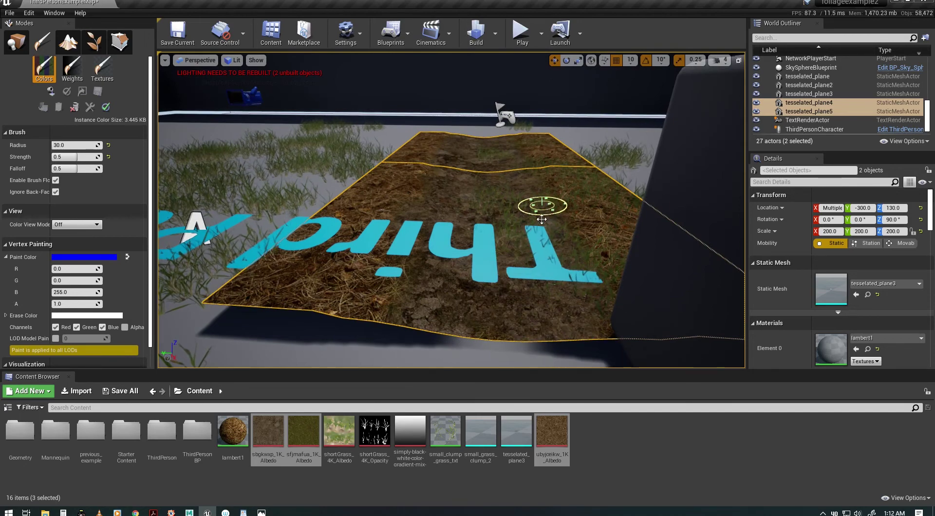
mouse_move(457, 280)
left_mouse_down()
mouse_move(429, 286)
mouse_move(411, 316)
left_mouse_up()
mouse_move(476, 217)
left_mouse_down("alt")
mouse_move(526, 263)
mouse_move(603, 273)
left_mouse_up("alt")
mouse_move(356, 255)
left_mouse_down("alt")
mouse_move(375, 292)
mouse_move(368, 231)
left_mouse_up("alt")
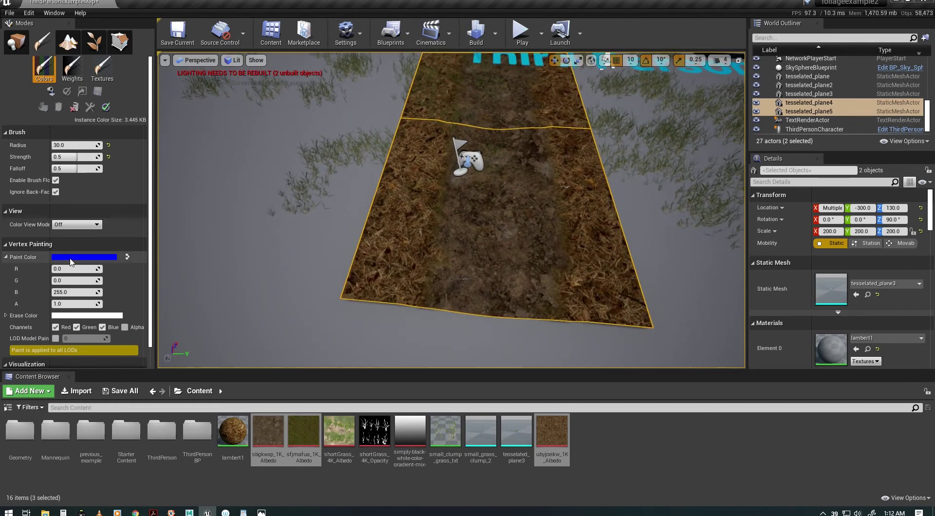
Step: Set the vertex paint color to pure green (R 0, G 255, B 0)
left_click(74, 257)
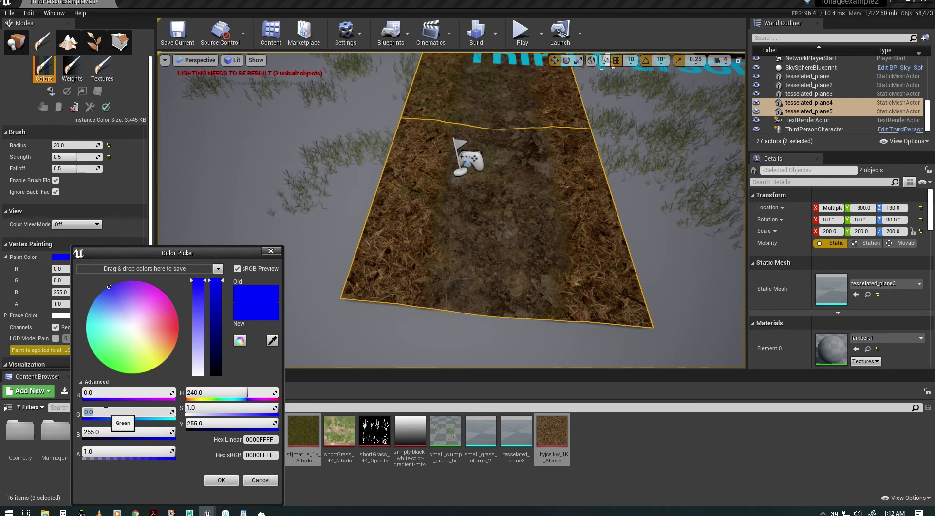
left_click(105, 412)
type("255")
key("Tab")
type("0")
key("Tab")
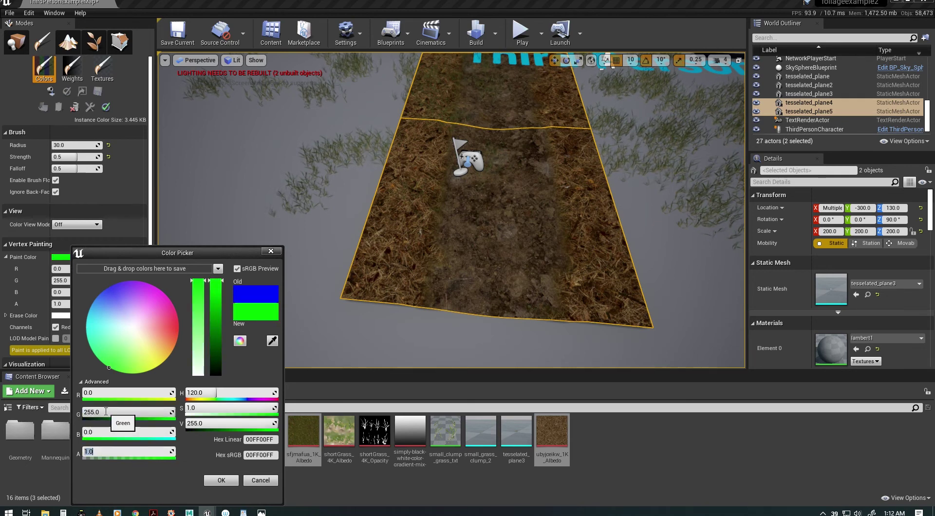
left_click(222, 481)
Step: Paint the moss texture along both long sides of the two planes with brush strength 0.25
mouse_move(401, 260)
left_mouse_down("ctrl")
mouse_move(388, 209)
mouse_move(404, 156)
mouse_move(377, 263)
mouse_move(418, 194)
mouse_move(413, 88)
left_mouse_up("ctrl")
mouse_move(430, 187)
right_mouse_down()
mouse_move(431, 198)
mouse_move(436, 182)
right_mouse_up()
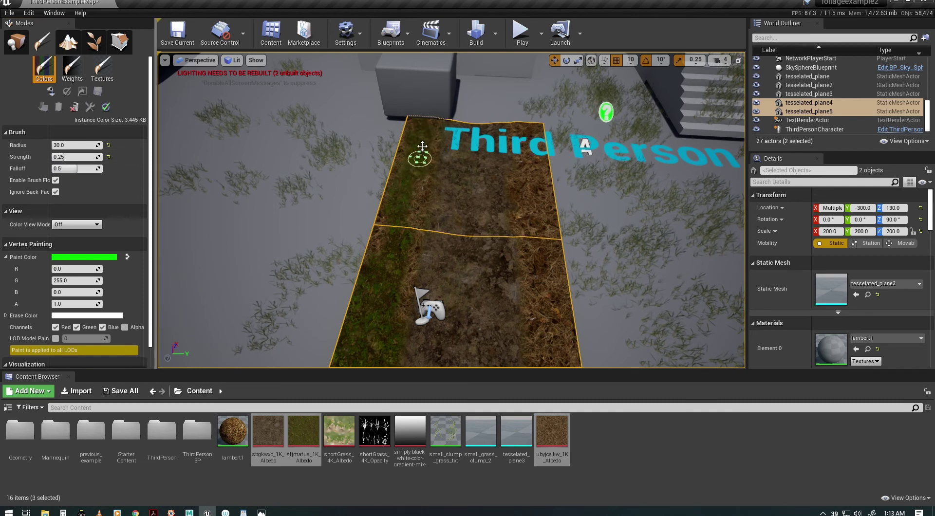
right_click_drag(523, 237, 517, 276)
mouse_move(512, 302)
left_mouse_down()
mouse_move(523, 299)
mouse_move(526, 125)
mouse_move(495, 287)
left_mouse_up()
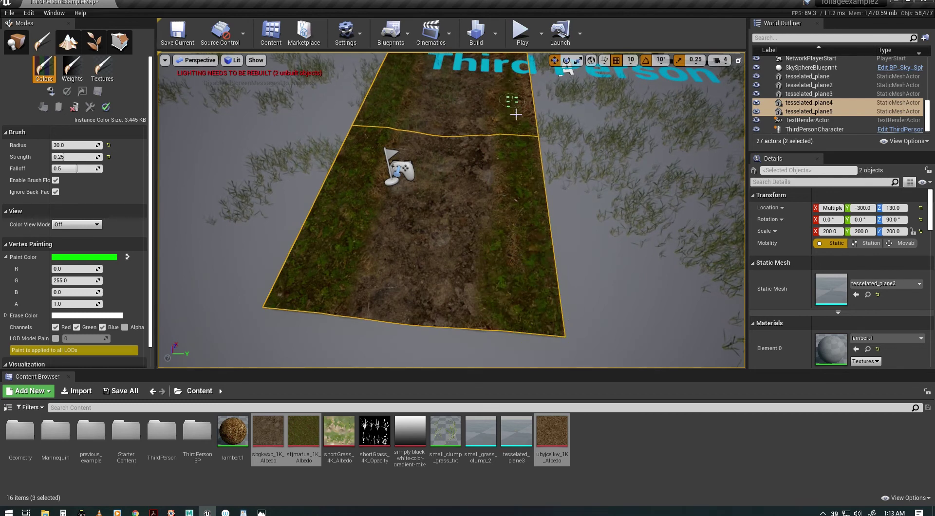
right_click_drag(508, 103, 508, 100)
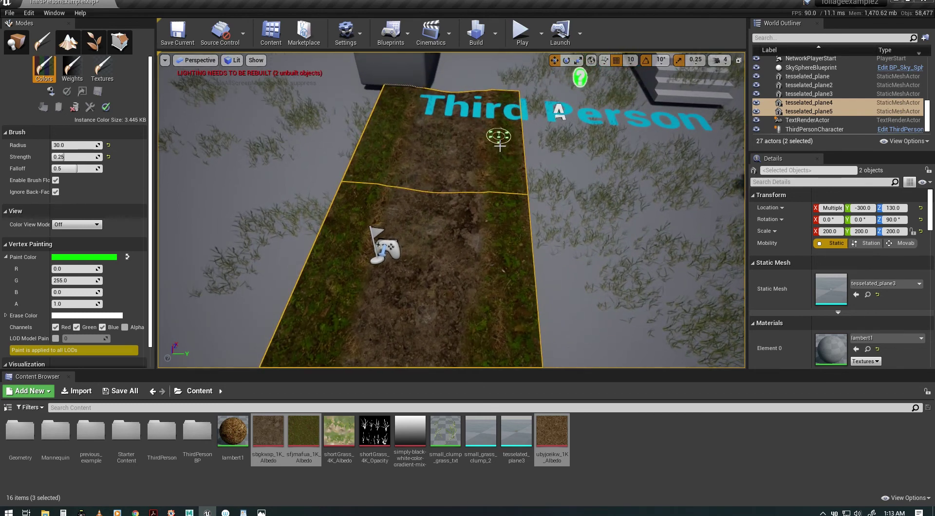
Step: Lower the brush strength to 0.1 and dab a faint patch of moss onto the near plane's dirt path
mouse_move(375, 298)
left_mouse_down("alt")
mouse_move(387, 277)
mouse_move(380, 248)
left_mouse_up("alt")
mouse_move(376, 298)
right_mouse_down("alt")
mouse_move(409, 299)
mouse_move(353, 316)
mouse_move(358, 327)
mouse_move(365, 322)
right_mouse_up("alt")
left_click_drag(403, 260, 384, 284, "alt")
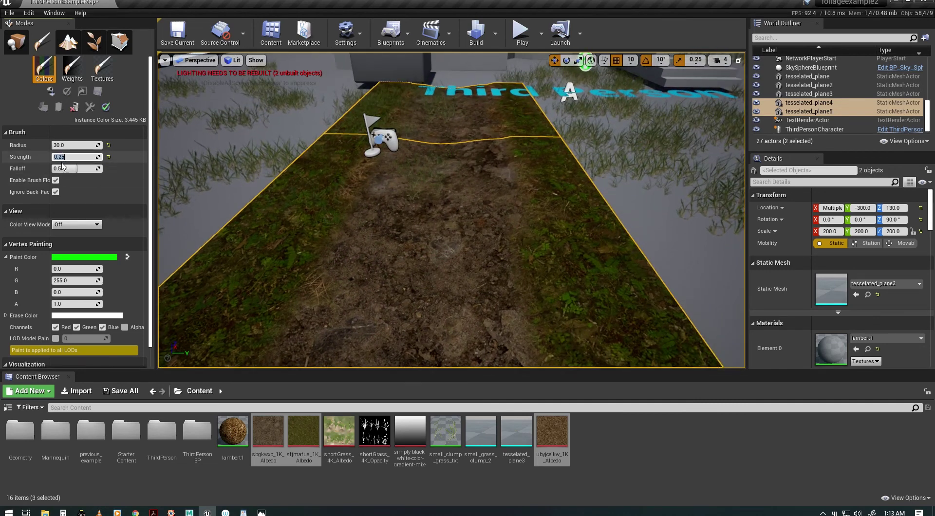
type("0.25")
key("Return")
key("Tab")
left_click(392, 292)
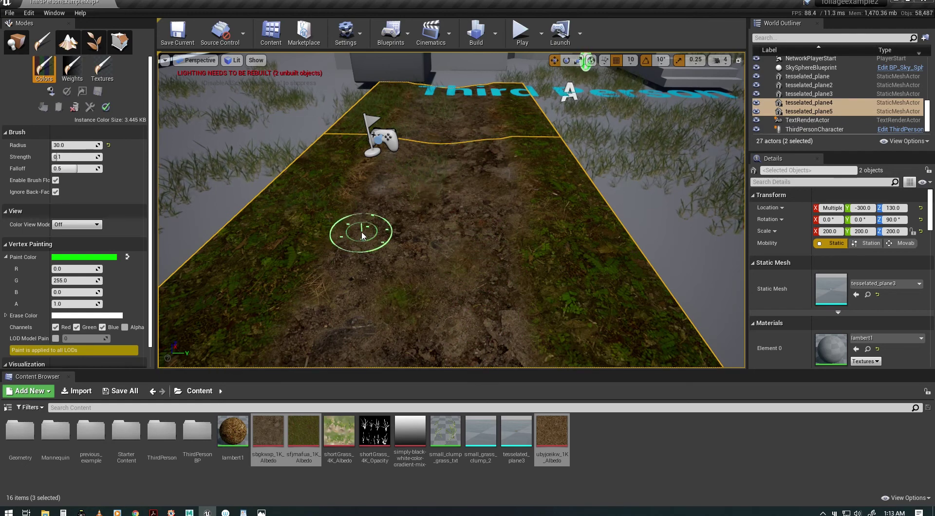
Step: In foliage painting mode, activate small_grass_clump_2 and paint grass over the mossy sides of both planes
scroll(482, 251, "up", 3)
scroll(481, 251, "down", 5)
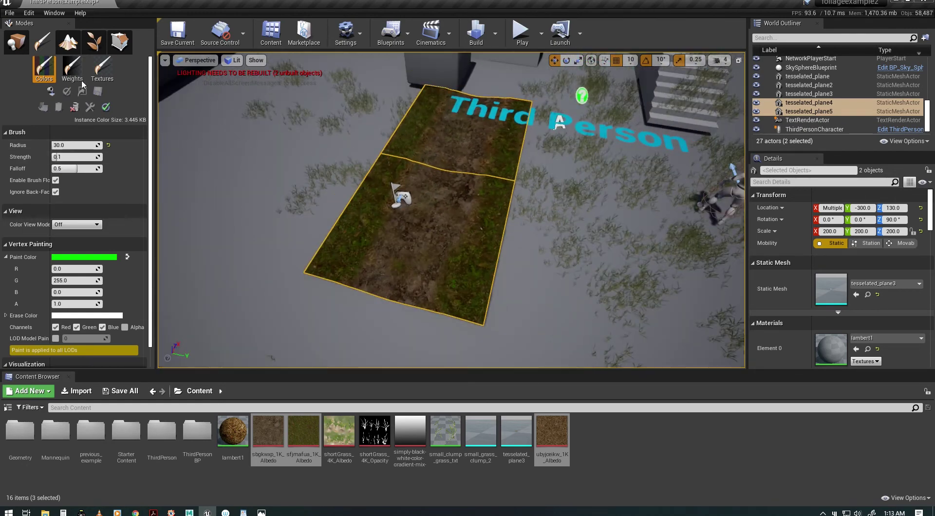
left_click(94, 41)
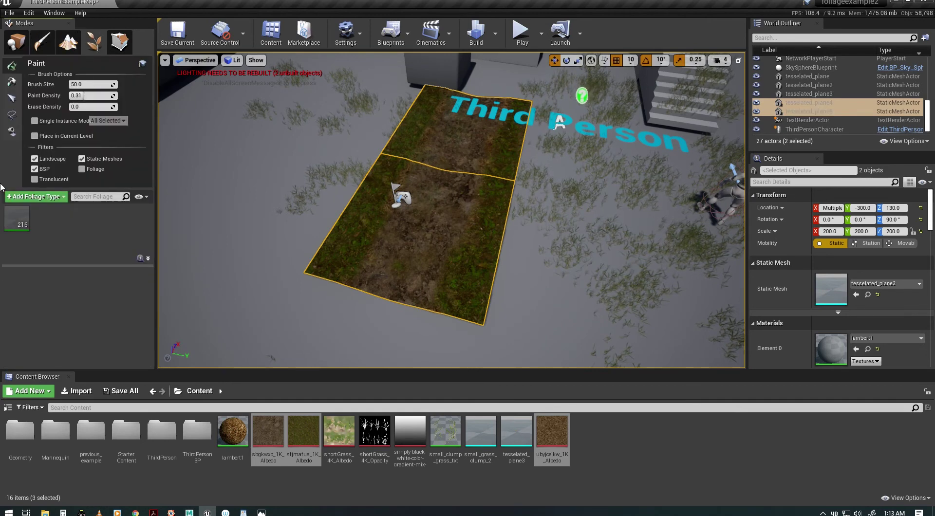
left_click(15, 217)
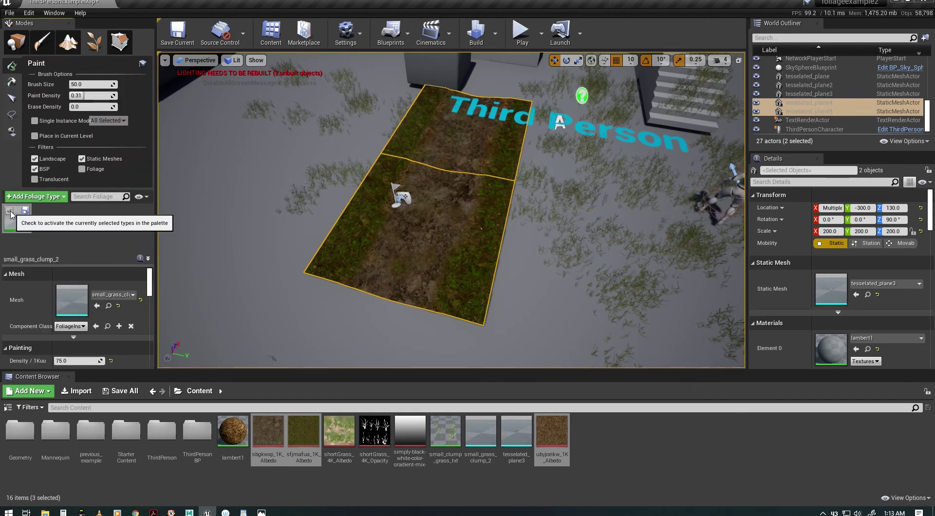
scroll(381, 246, "up", 3)
left_click_drag(382, 246, 418, 221, "alt")
mouse_move(308, 302)
left_mouse_down()
mouse_move(292, 250)
mouse_move(349, 187)
mouse_move(393, 94)
left_mouse_up()
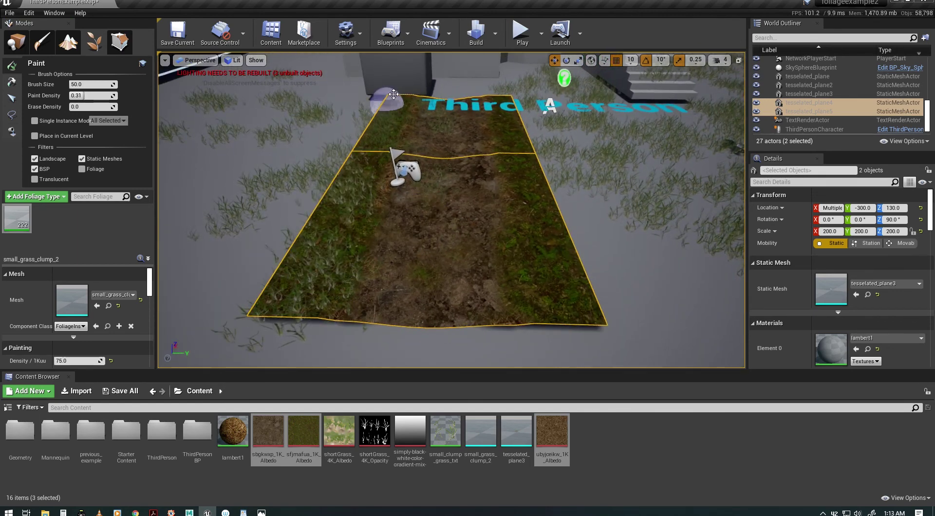
mouse_move(501, 116)
left_mouse_down()
mouse_move(567, 309)
mouse_move(653, 360)
mouse_move(447, 310)
mouse_move(447, 265)
left_mouse_up()
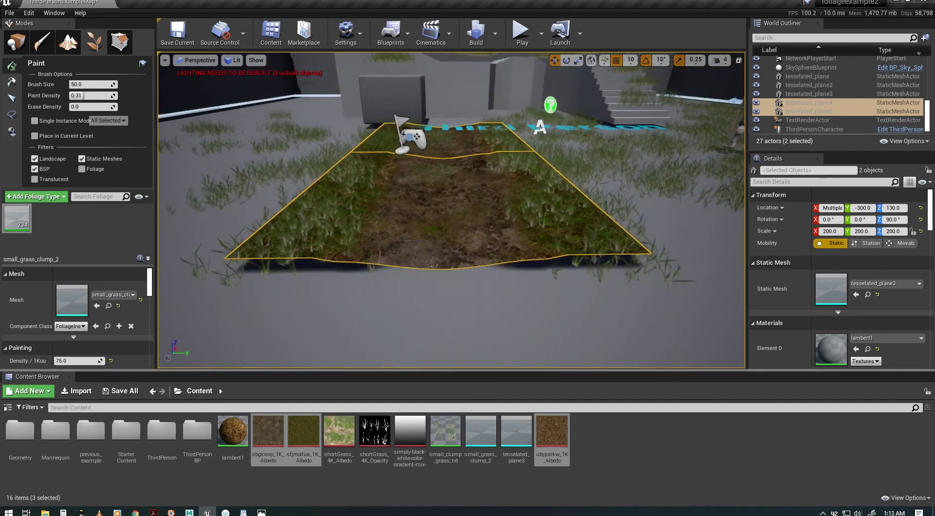
right_click_drag(447, 311, 516, 311, "alt")
left_click_drag(434, 298, 436, 335, "alt")
left_click_drag(455, 273, 454, 311, "alt")
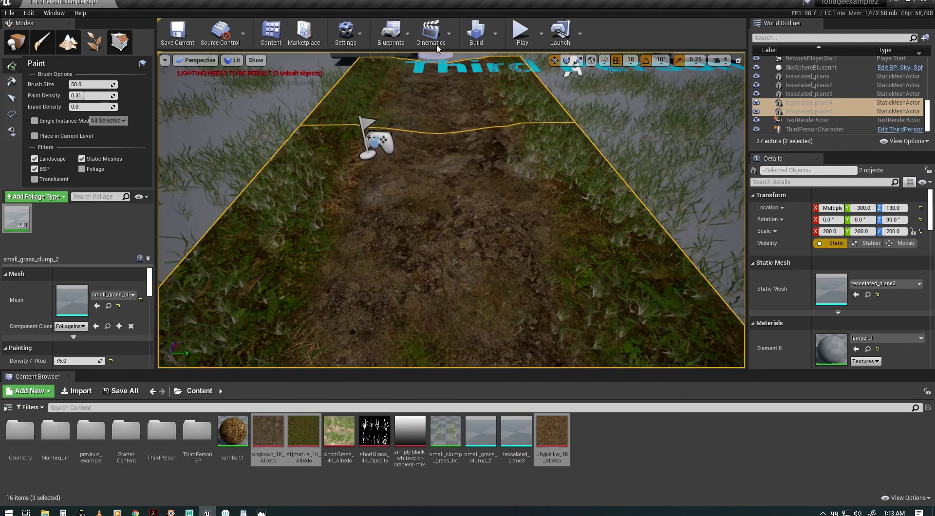
scroll(492, 281, "down", 5)
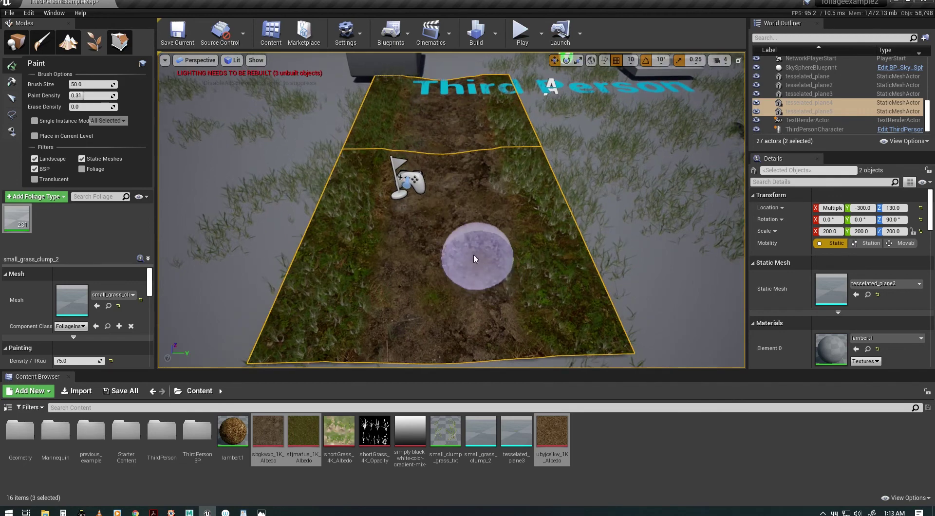
Step: Leave foliage mode, play the level to run the character over the painted path, and stop the play session
left_click(20, 49)
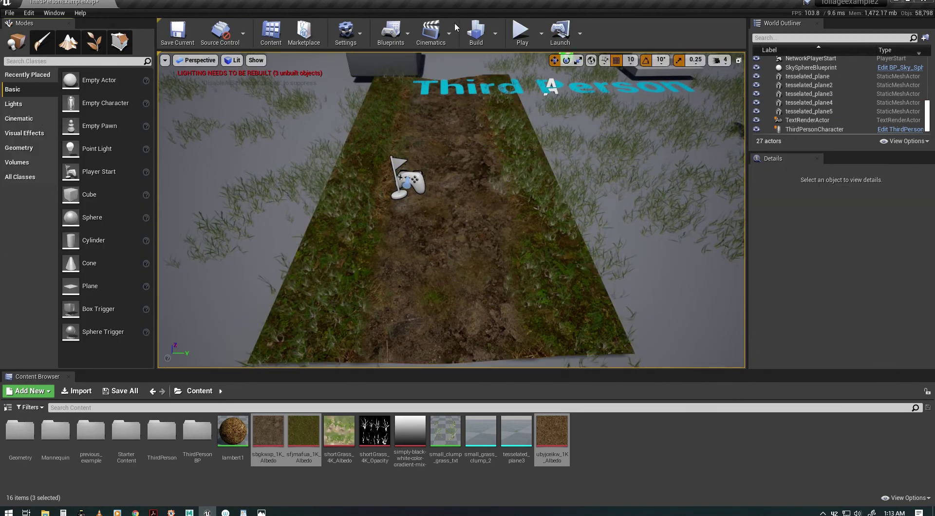
left_click(520, 33)
key("w")
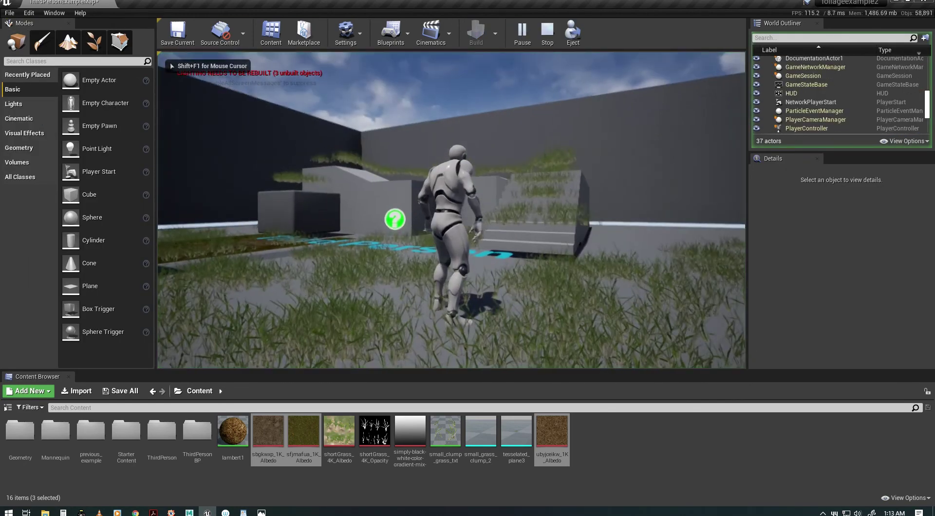
key("w")
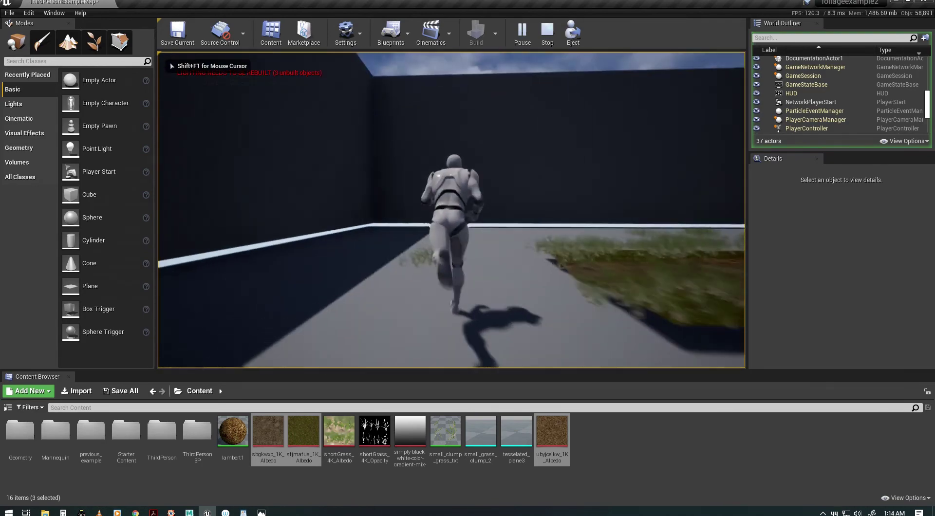
key("w")
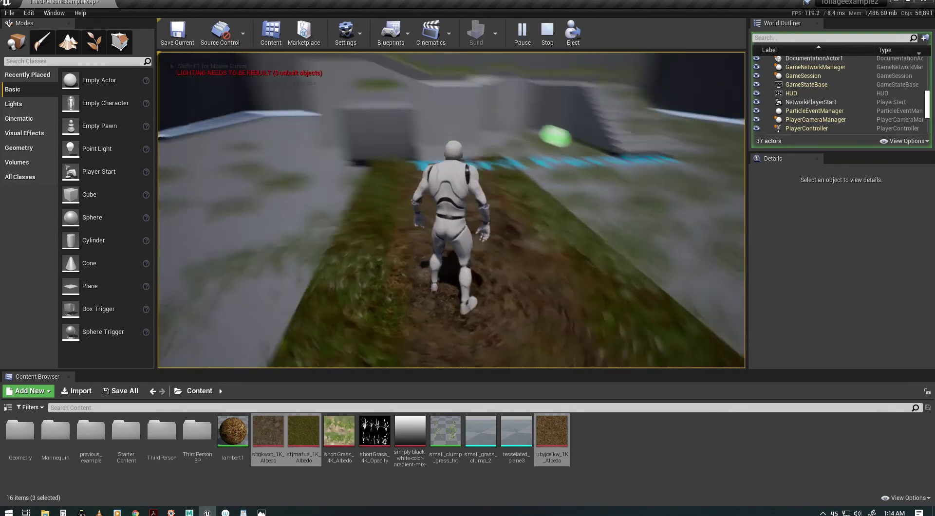
key("w")
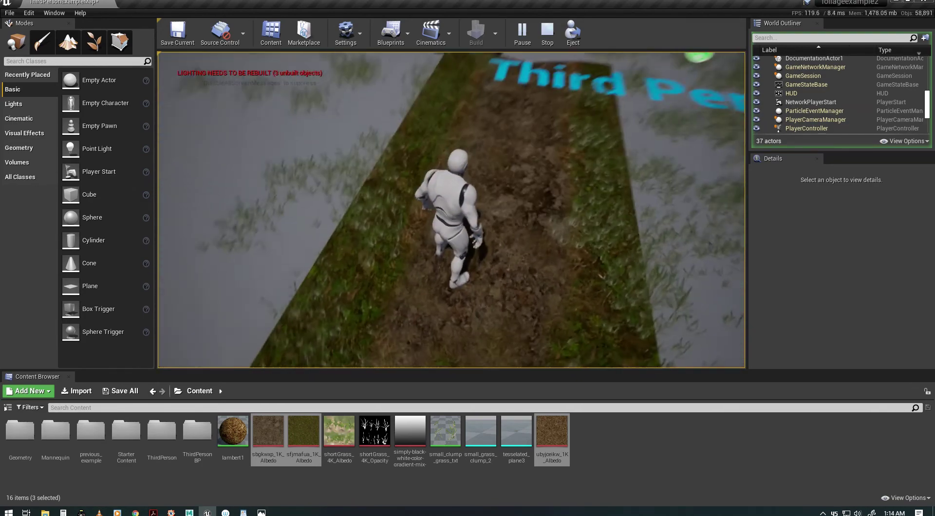
key("w")
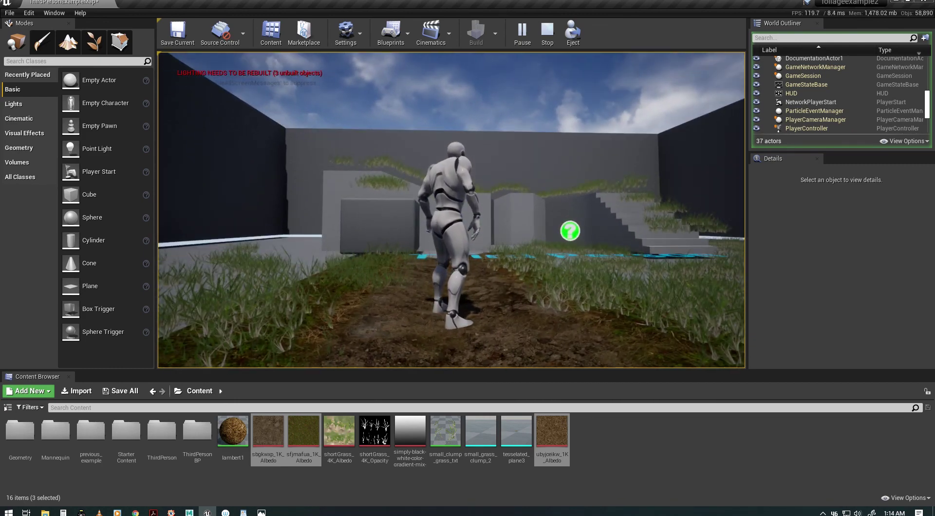
key("Escape")
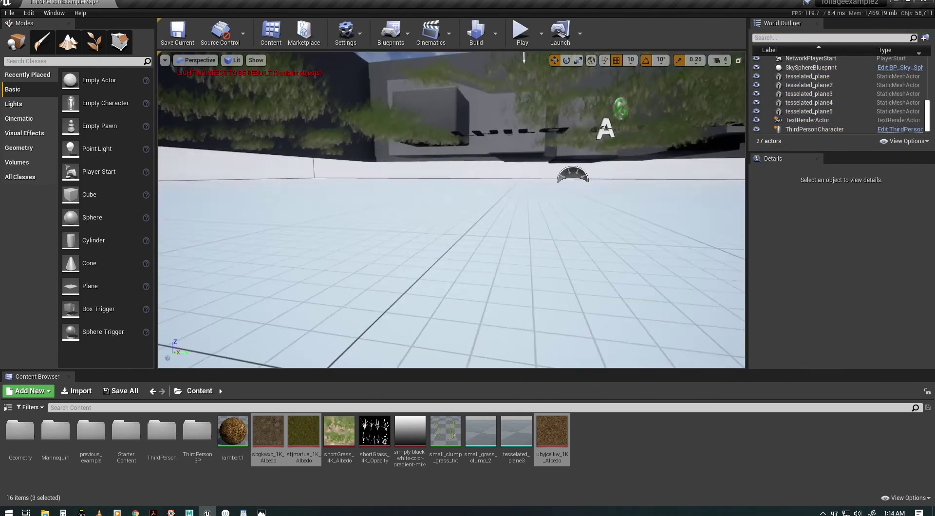
left_click_drag(425, 311, 425, 331, "alt")
left_click_drag(467, 281, 467, 277, "alt")
right_click_drag(467, 277, 438, 277, "alt")
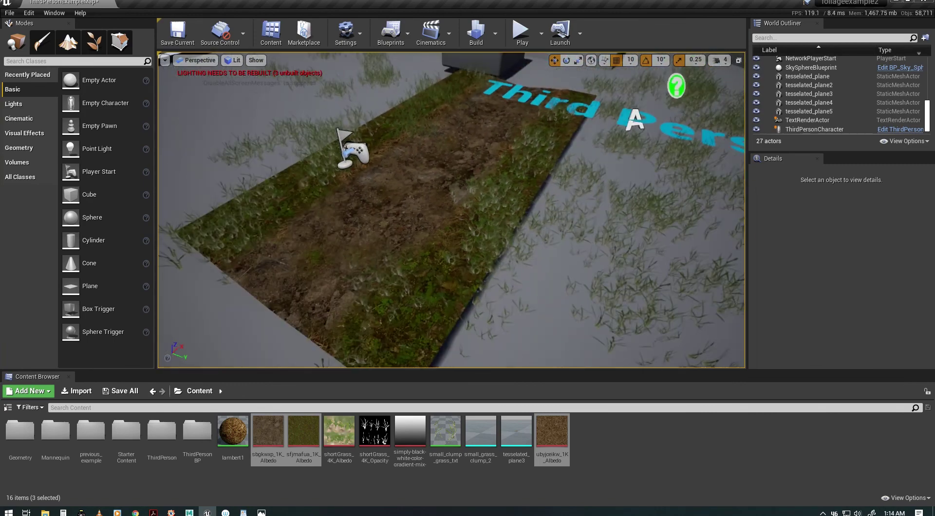
middle_click_drag(536, 242, 577, 255, "alt")
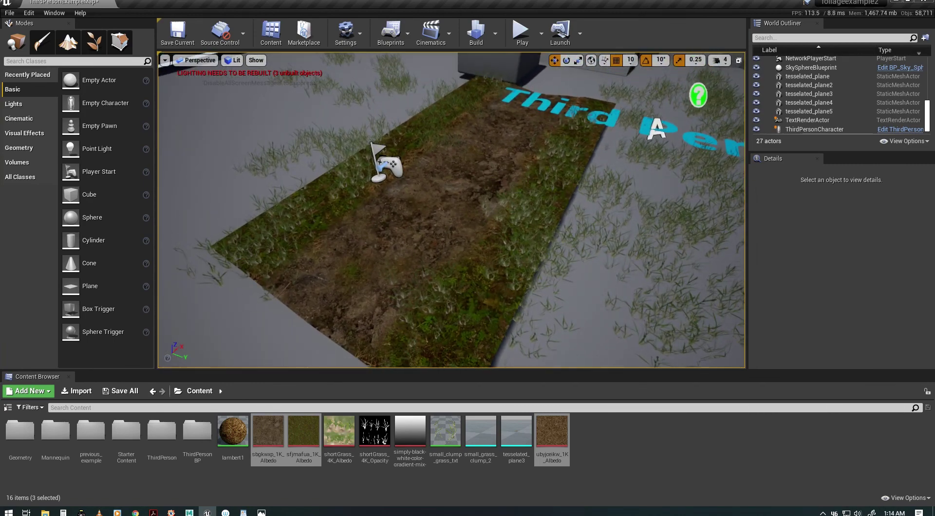